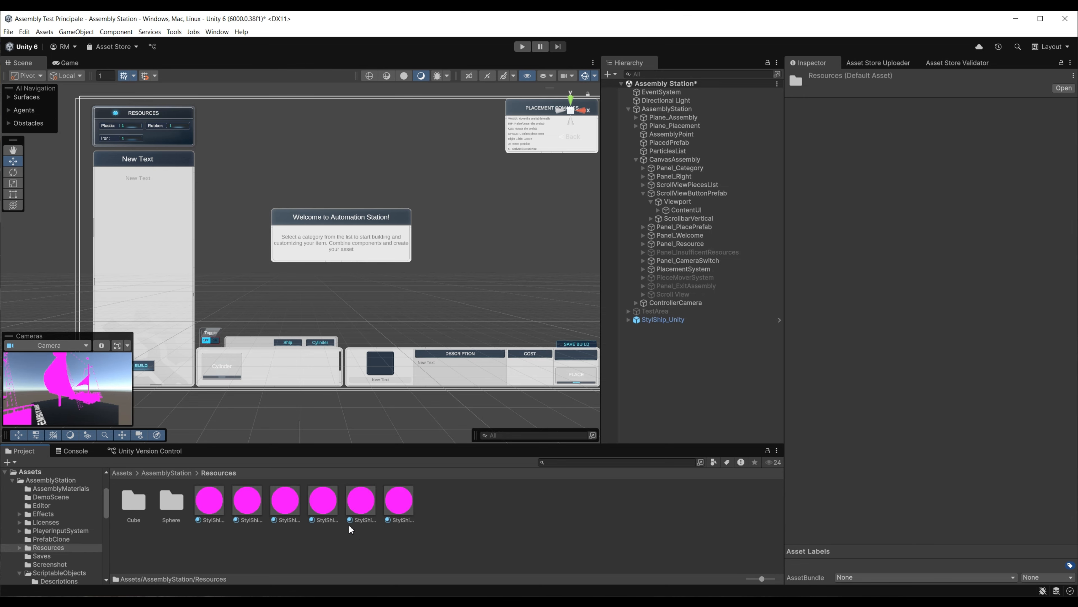
- Create a Ship folder inside Resources and move the six StylShip materials into it
right_click(360, 540)
mouse_move(428, 292)
left_click(534, 293)
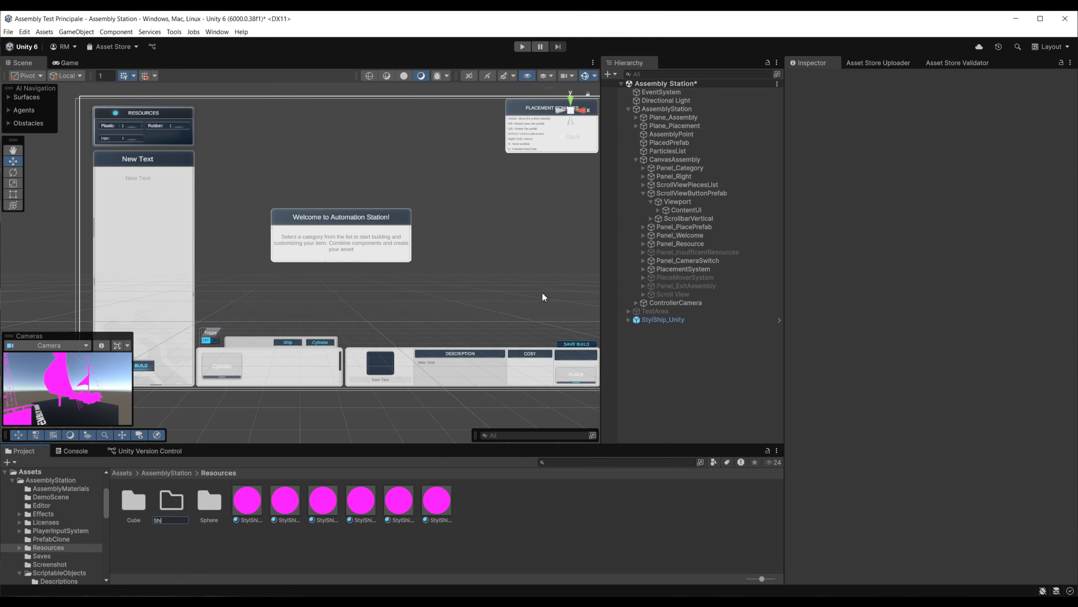
key("Return")
left_click(437, 501)
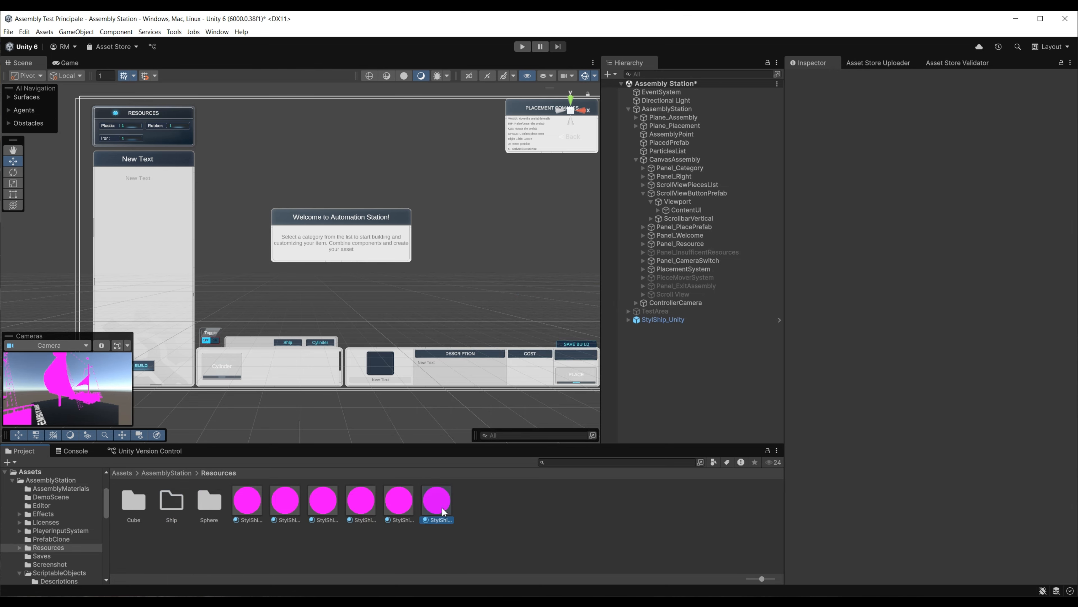
left_click(247, 501, "shift")
left_click_drag(247, 502, 175, 508)
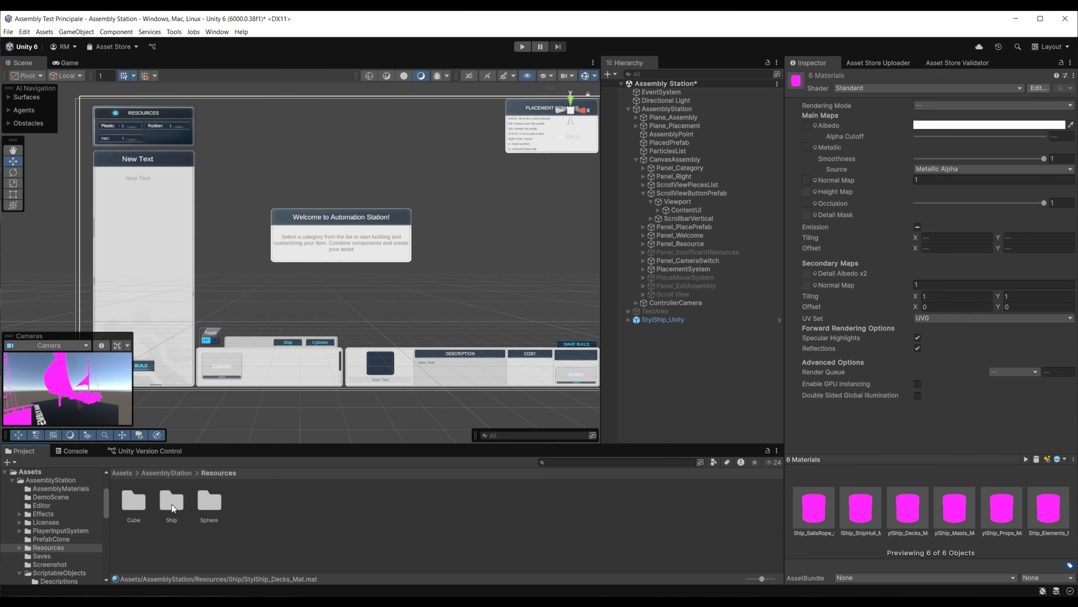
- Convert the six selected built-in materials in the Ship folder to URP
double_click(172, 503)
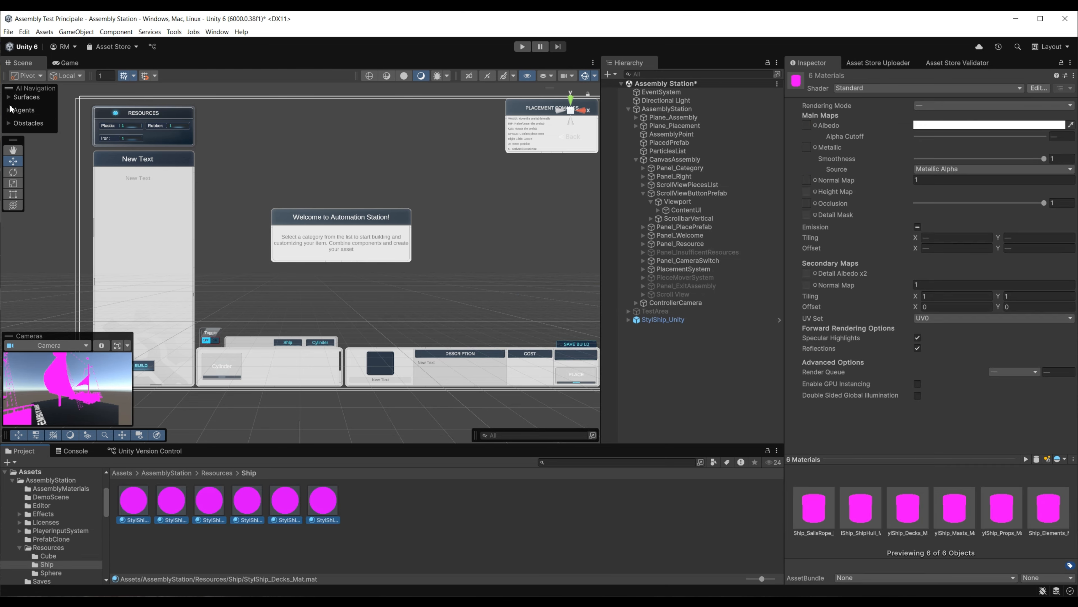
left_click(24, 32)
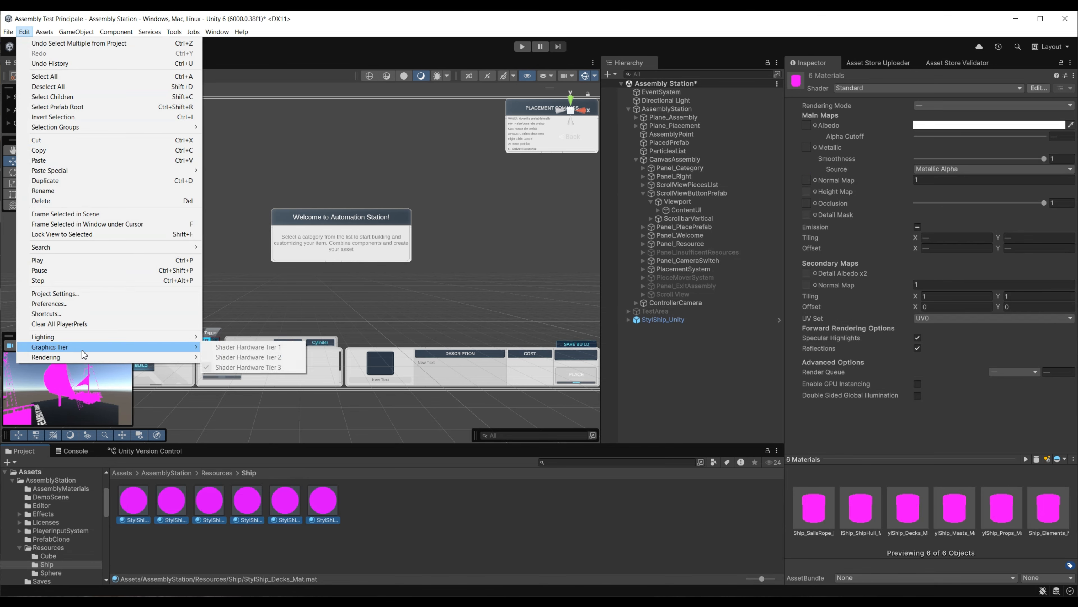
mouse_move(157, 359)
mouse_move(297, 371)
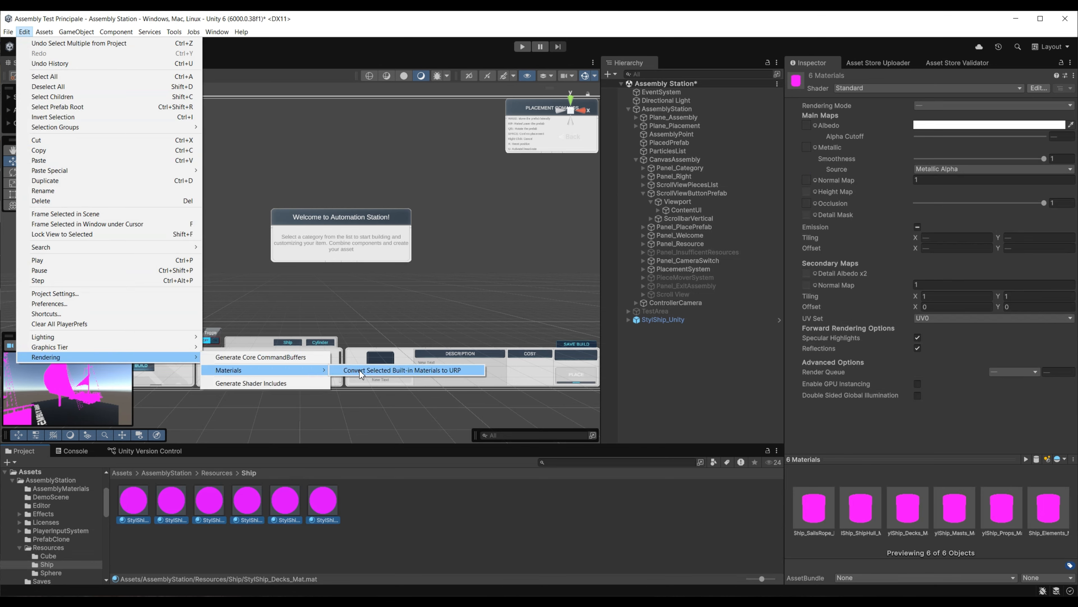
left_click(373, 373)
left_click(560, 327)
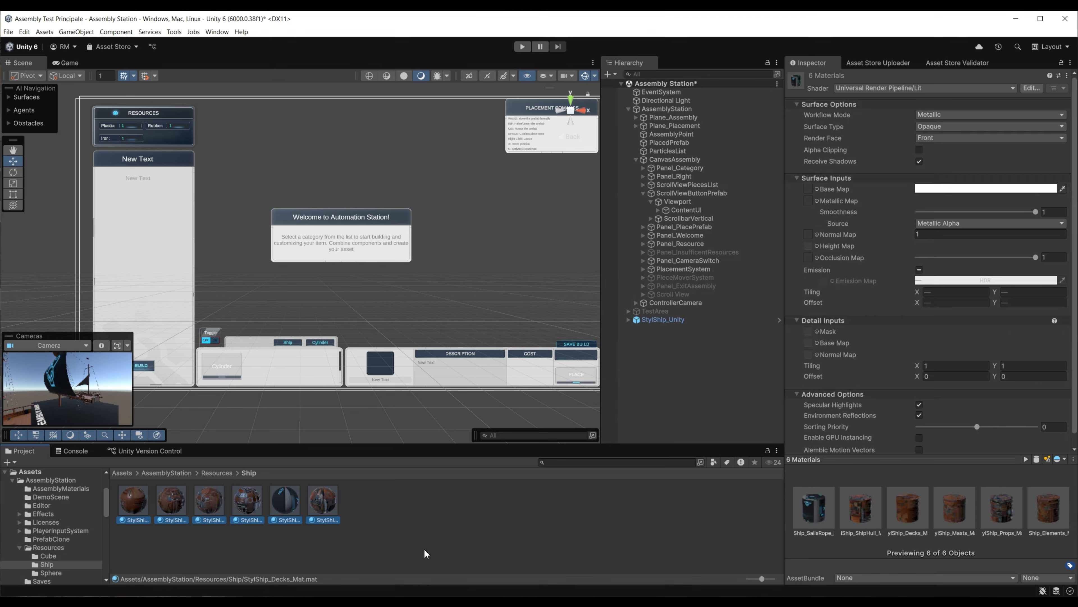
- Open the PrefabClone folder inside AssemblyStation
left_click(216, 474)
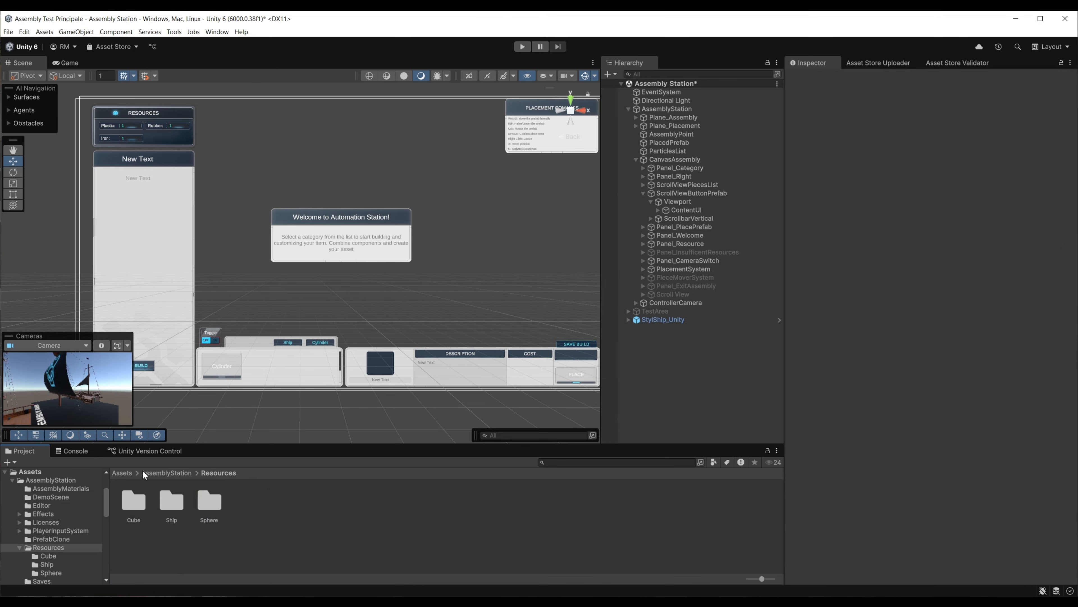
left_click(165, 473)
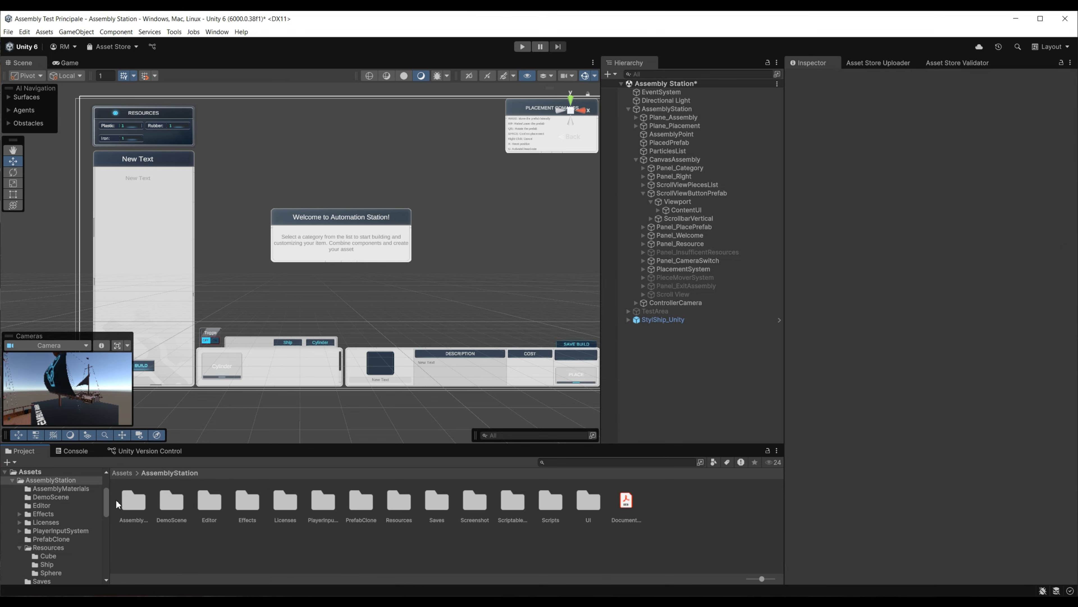
double_click(133, 502)
left_click(185, 473)
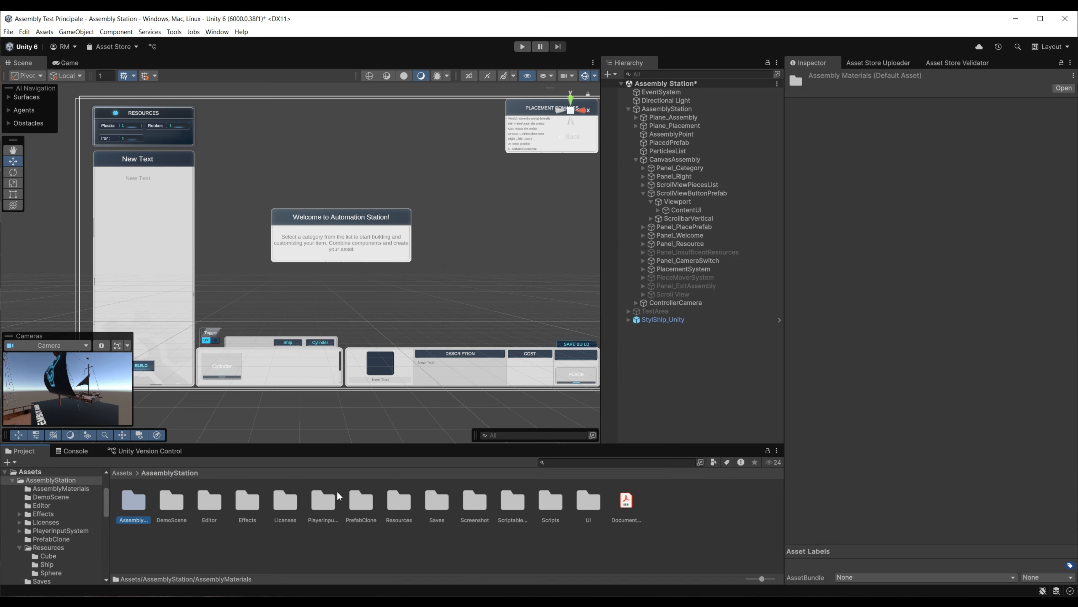
double_click(362, 503)
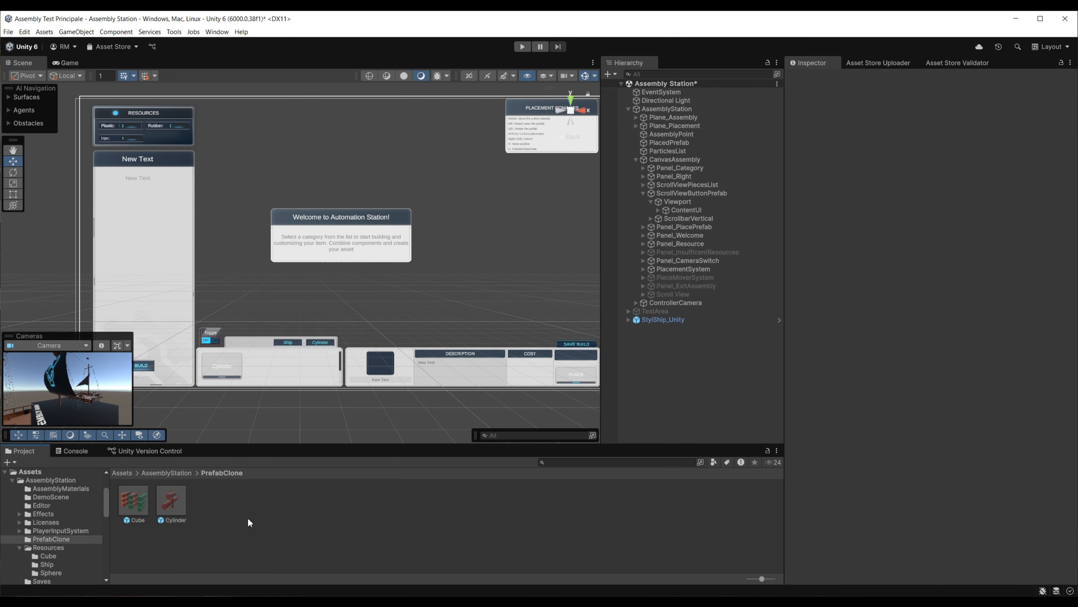
- Expand StylShip_Unity in the scene and raise the whole ship to a Y position of about 12.6
left_click(657, 321)
left_click(628, 319)
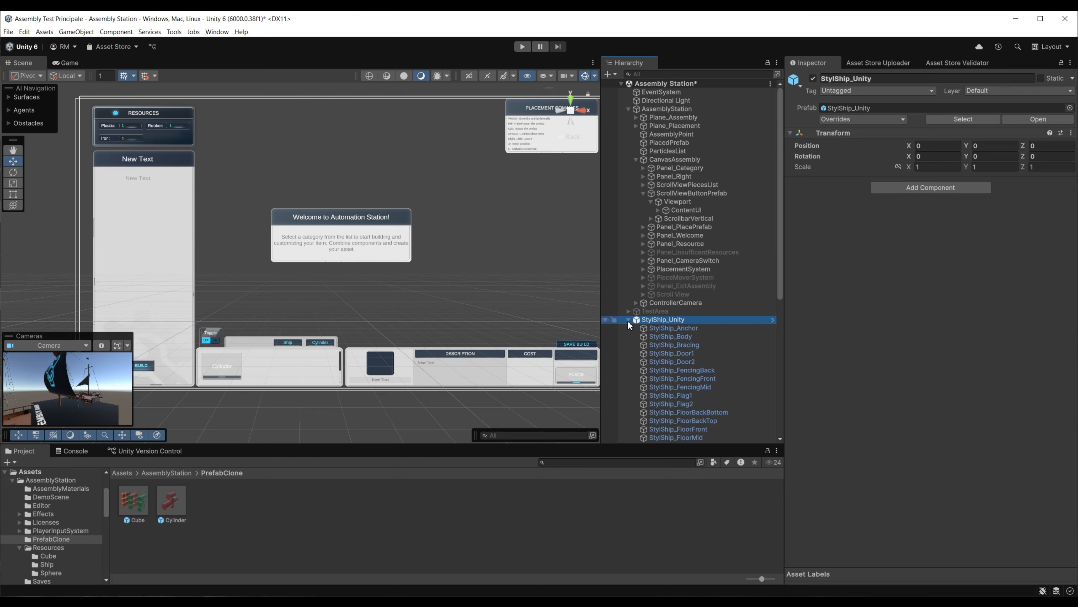
double_click(663, 320)
left_click_drag(324, 347, 409, 401, "alt")
left_click_drag(469, 336, 472, 274)
left_click_drag(364, 279, 536, 281, "alt")
key("a")
key("w")
right_click_drag(535, 279, 516, 321)
key("s")
key("w")
scroll(711, 323, "down", 4)
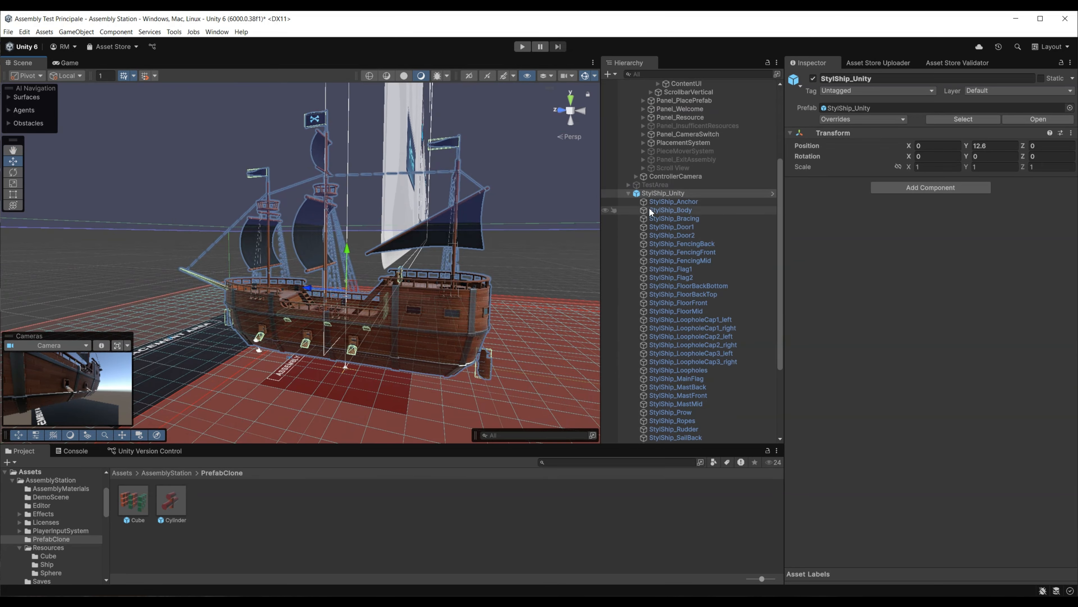
- Unpack the StylShip_Unity prefab instance completely
right_click(652, 193)
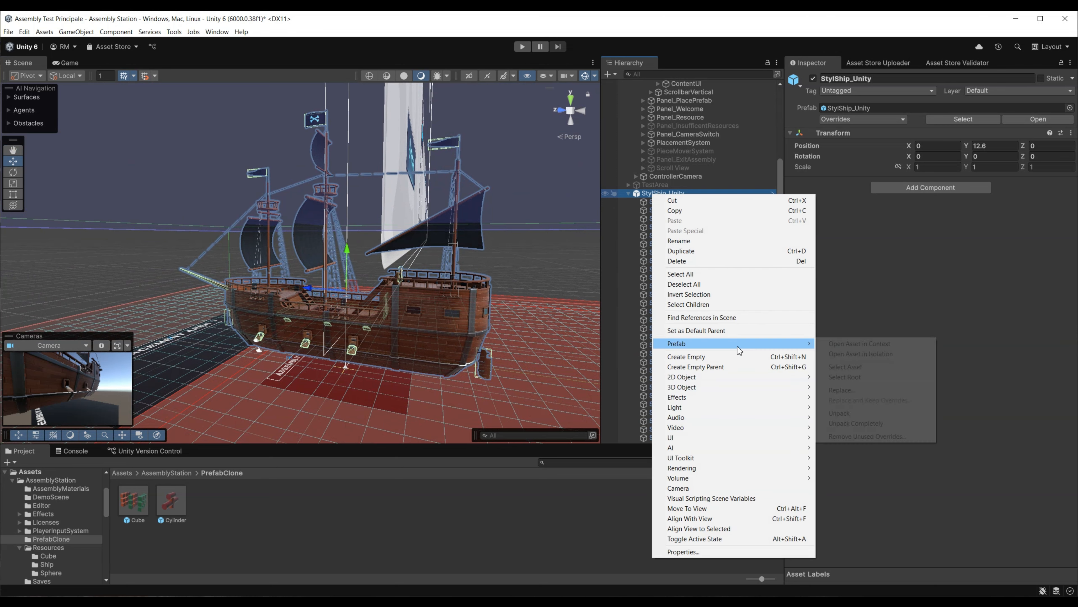
mouse_move(722, 343)
left_click(869, 422)
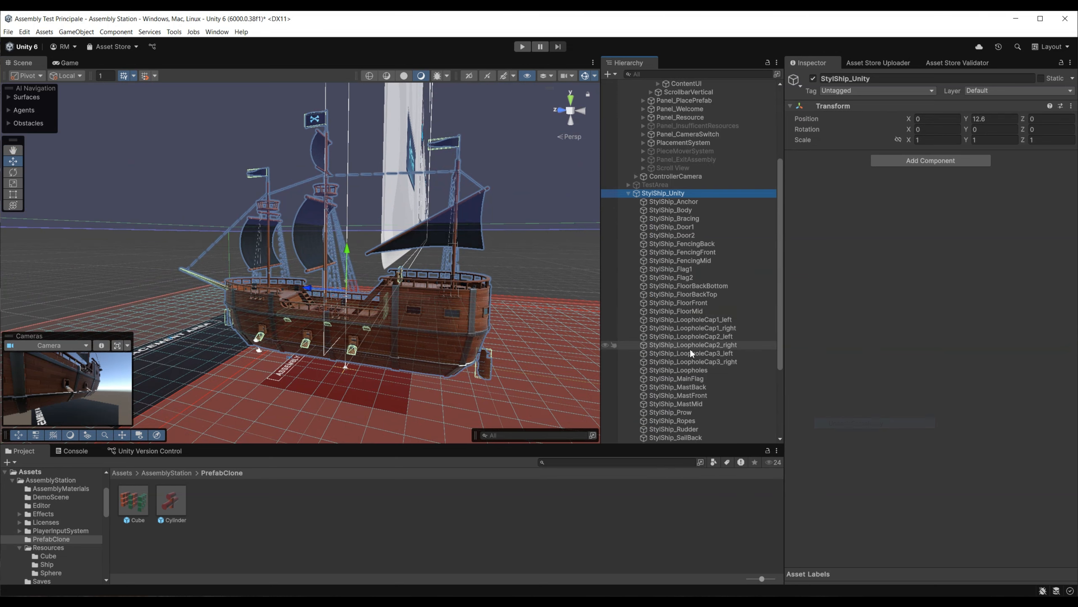
- Move all ship parts, from StylShip_Anchor to StylShip_WireMid, out of StylShip_Unity to the scene root
left_click(684, 203)
scroll(679, 255, "down", 4)
left_click(670, 439, "shift")
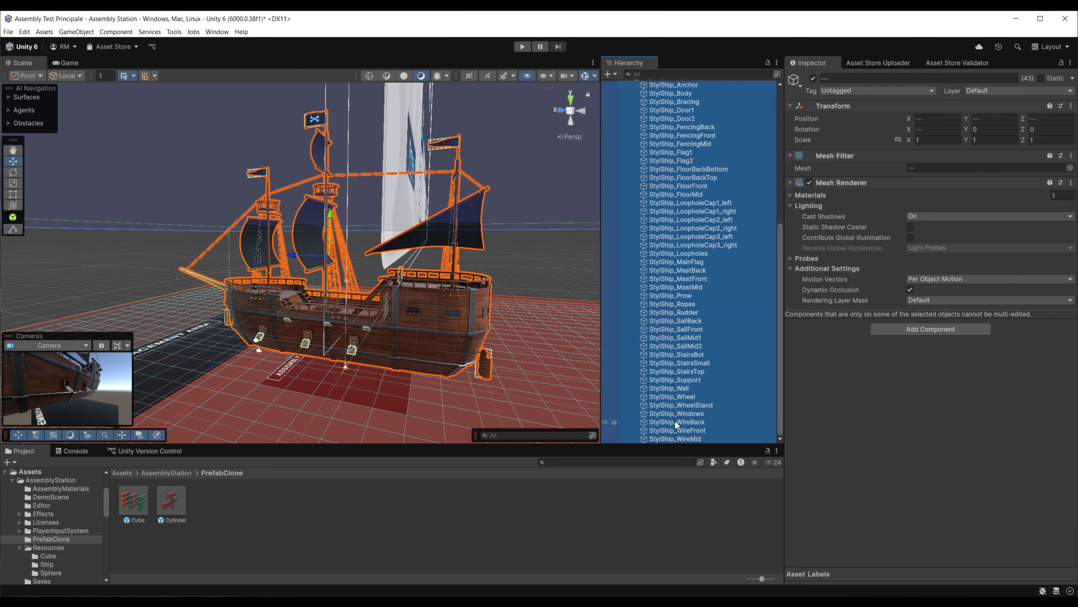
scroll(674, 423, "up", 5)
left_click_drag(660, 302, 639, 294)
scroll(686, 368, "down", 1)
- Lower the empty StylShip_Unity parent beneath the hull to a Y position of about -0.81
left_click(666, 441)
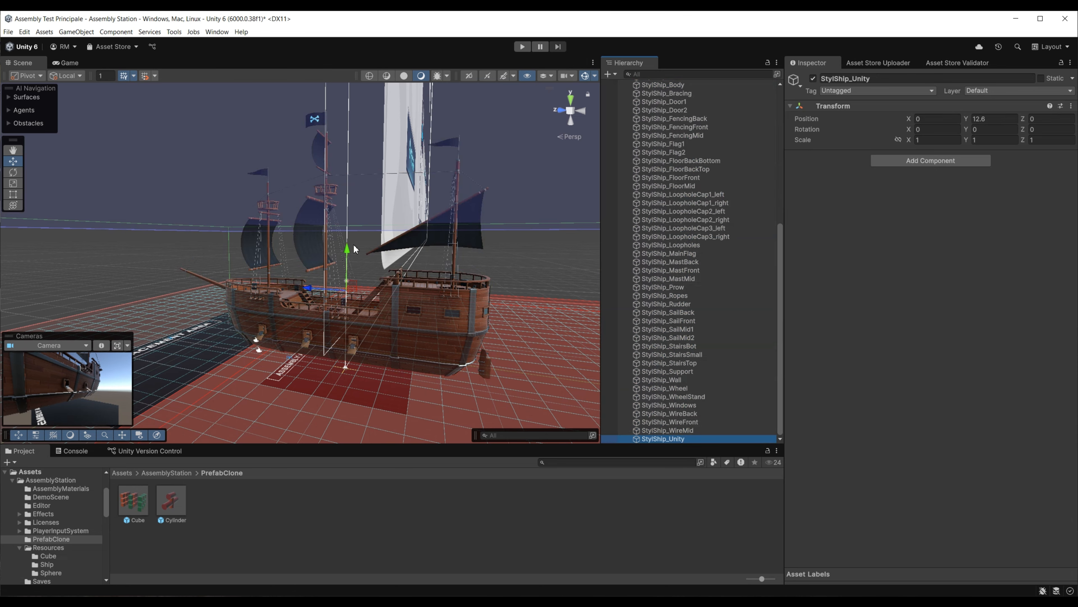
left_click_drag(348, 250, 349, 290)
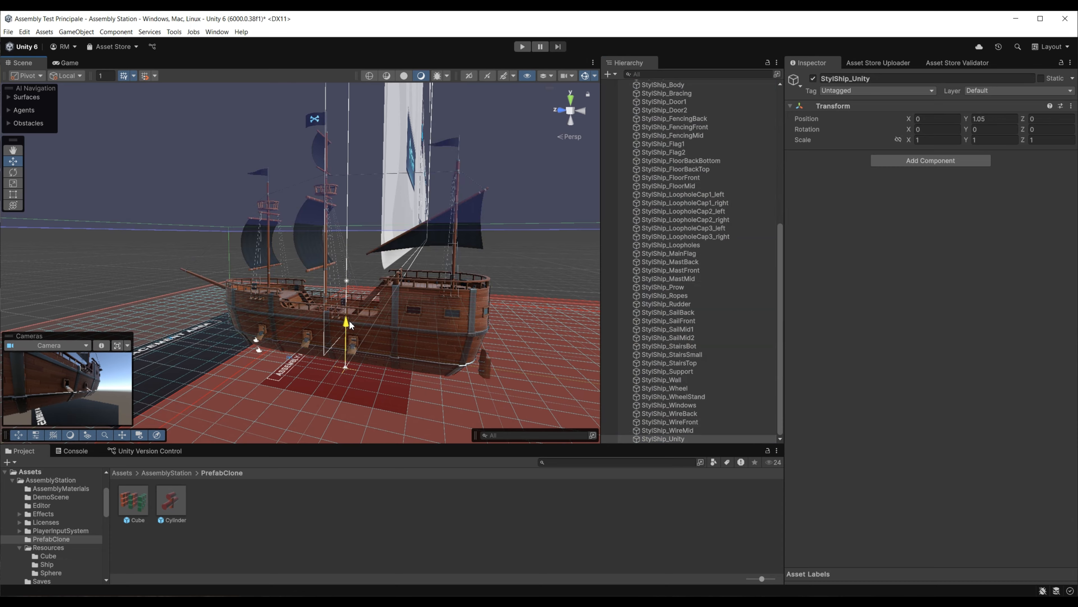
left_click_drag(349, 335, 349, 339)
right_click_drag(349, 339, 403, 340)
key("w")
- Parent all ship parts, from StylShip_Anchor to StylShip_WireMid, back under StylShip_Unity
left_click(667, 430)
scroll(678, 408, "up", 10)
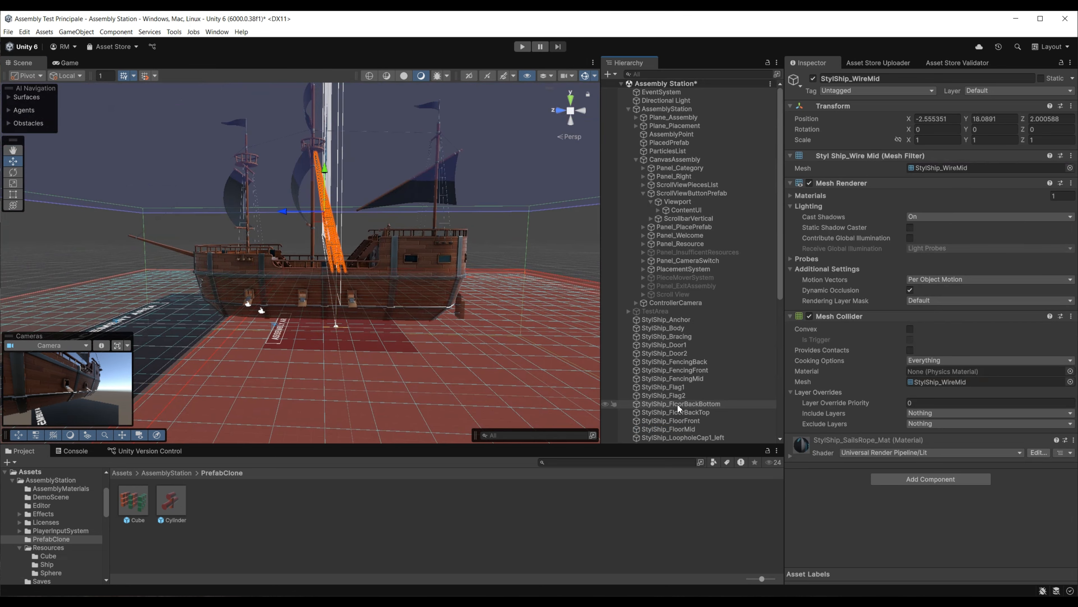
left_click(670, 321, "shift")
scroll(676, 352, "down", 10)
left_click_drag(684, 390, 675, 440)
scroll(684, 357, "up", 7)
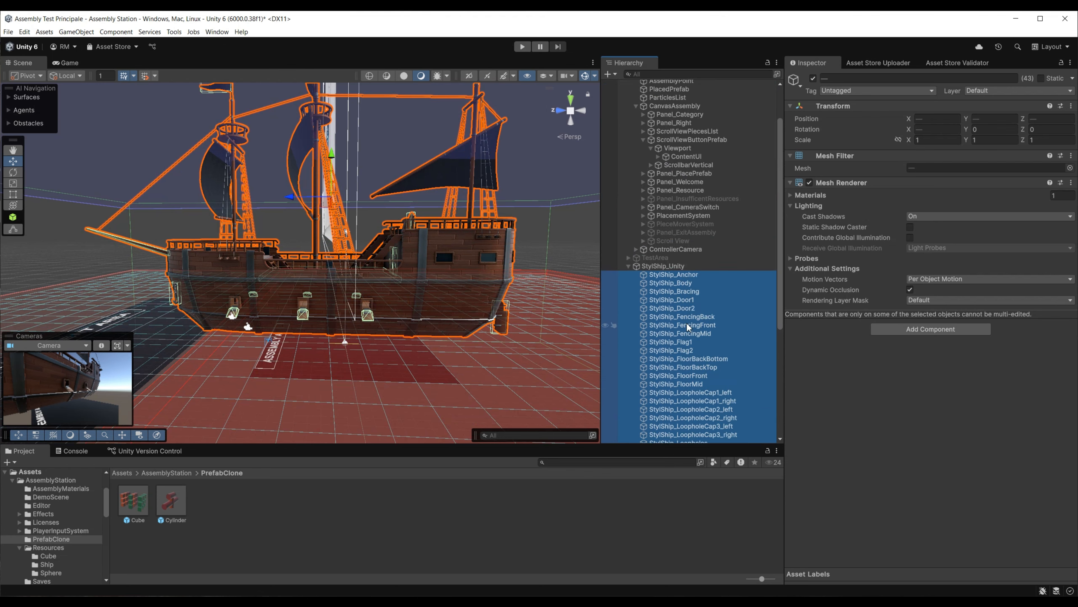
- Save StylShip_Unity as a prefab in the PrefabClone folder and delete it from the scene
left_click_drag(680, 266, 246, 523)
left_click(662, 267)
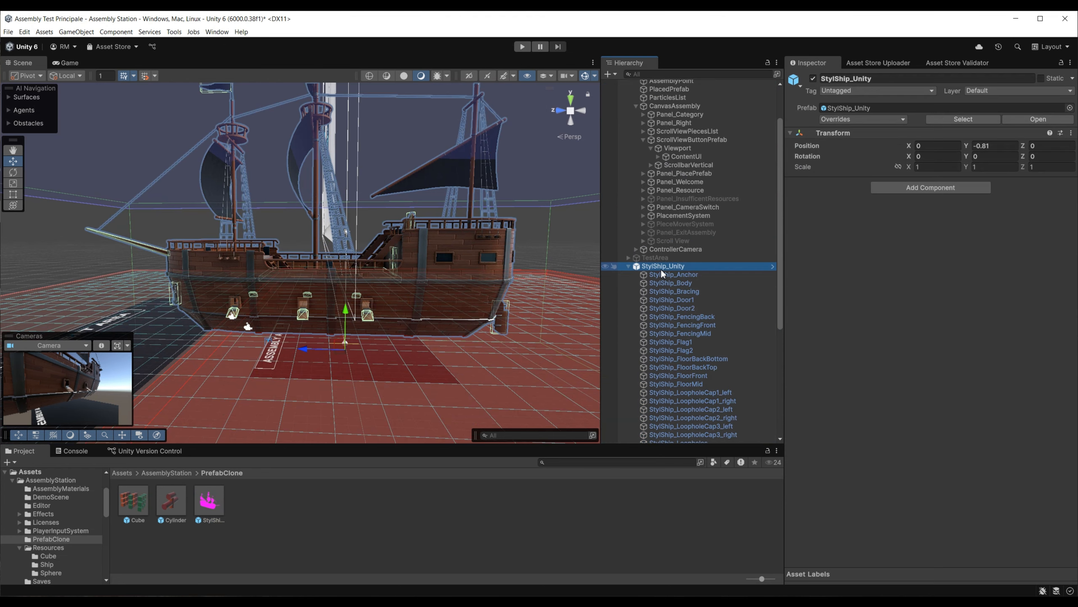
key("Delete")
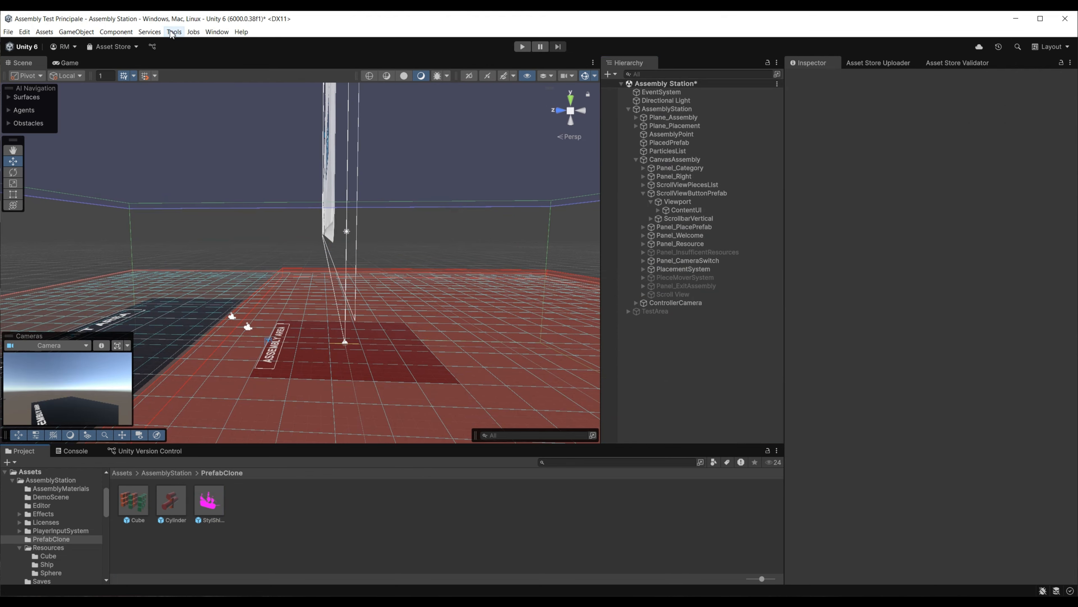
- Run Add Name and Descriptions to Prefabs on the PrefabClone folder inside AssemblyStation
left_click(178, 34)
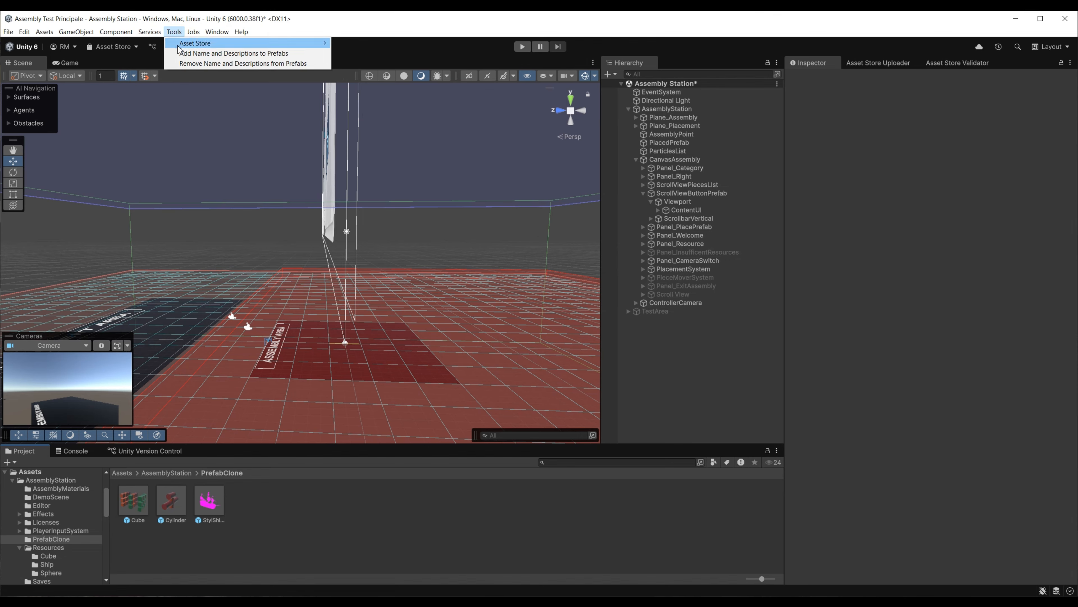
left_click(233, 57)
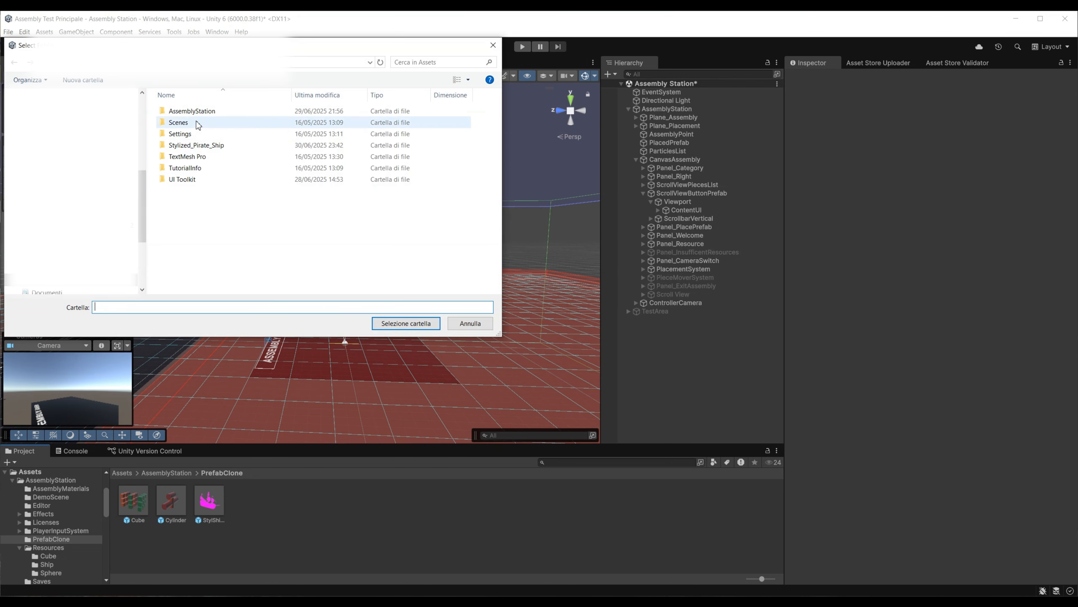
left_click(200, 113)
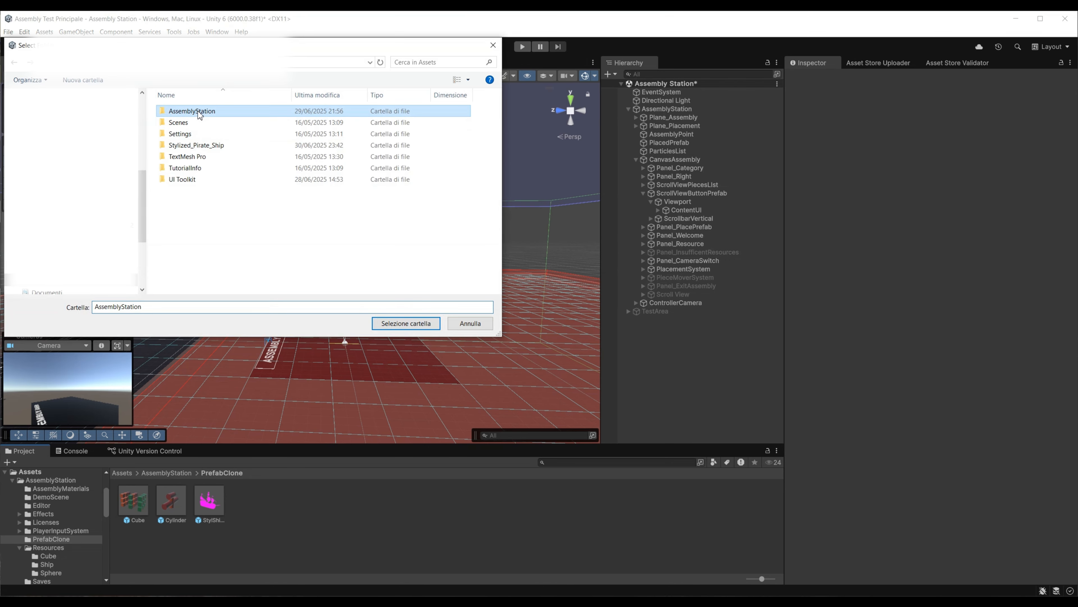
double_click(200, 112)
left_click(186, 179)
left_click(405, 323)
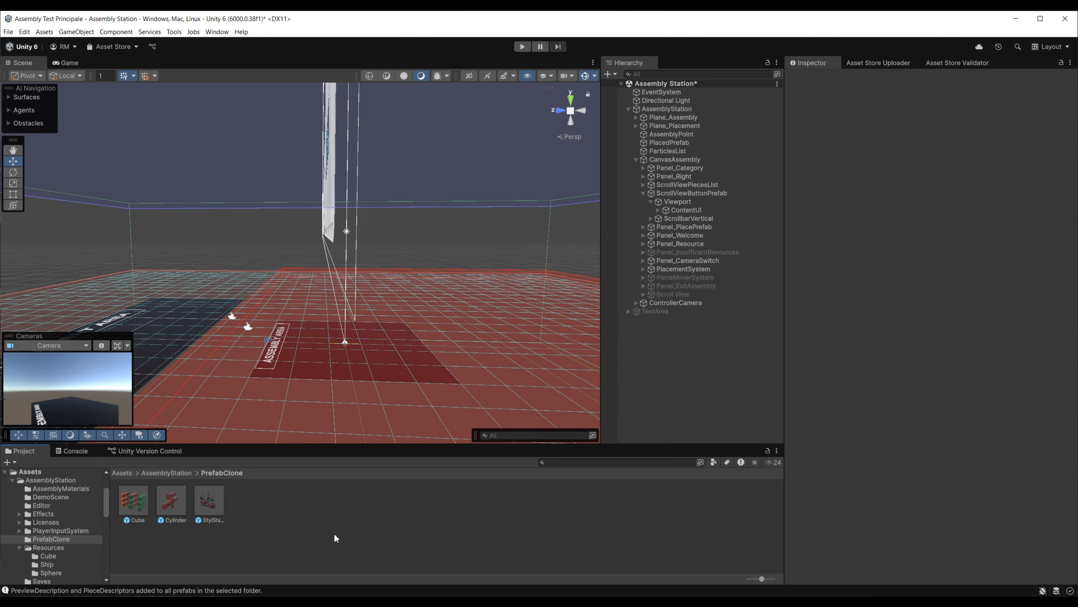
- Raise OrbitalCameraPoint in the StylShip_Unity prefab to a Y position of about 7.16, and return to the scene
double_click(216, 500)
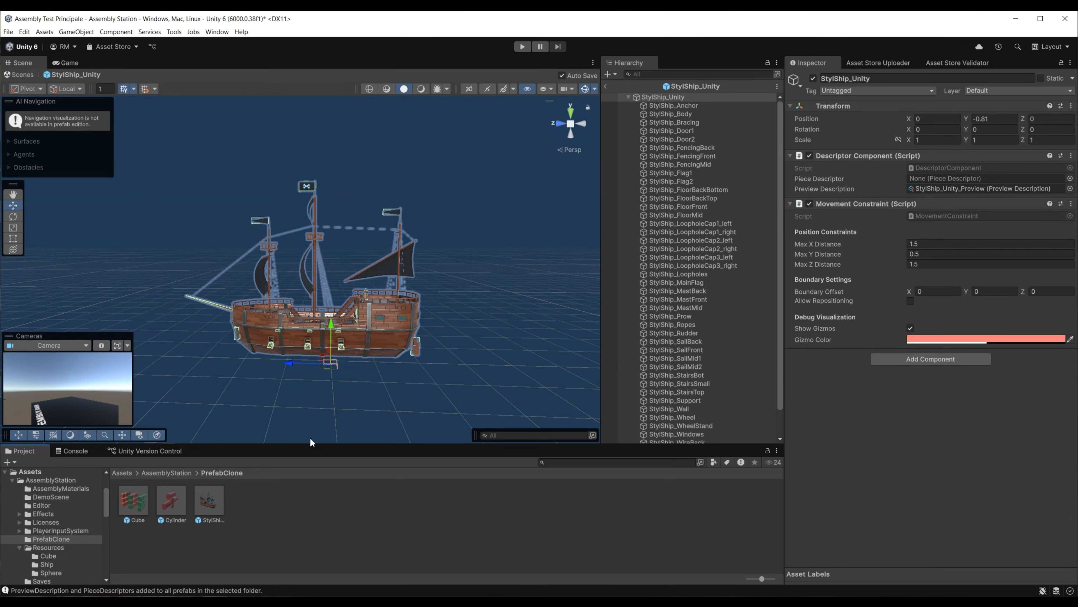
scroll(344, 285, "up", 5)
scroll(350, 240, "down", 4)
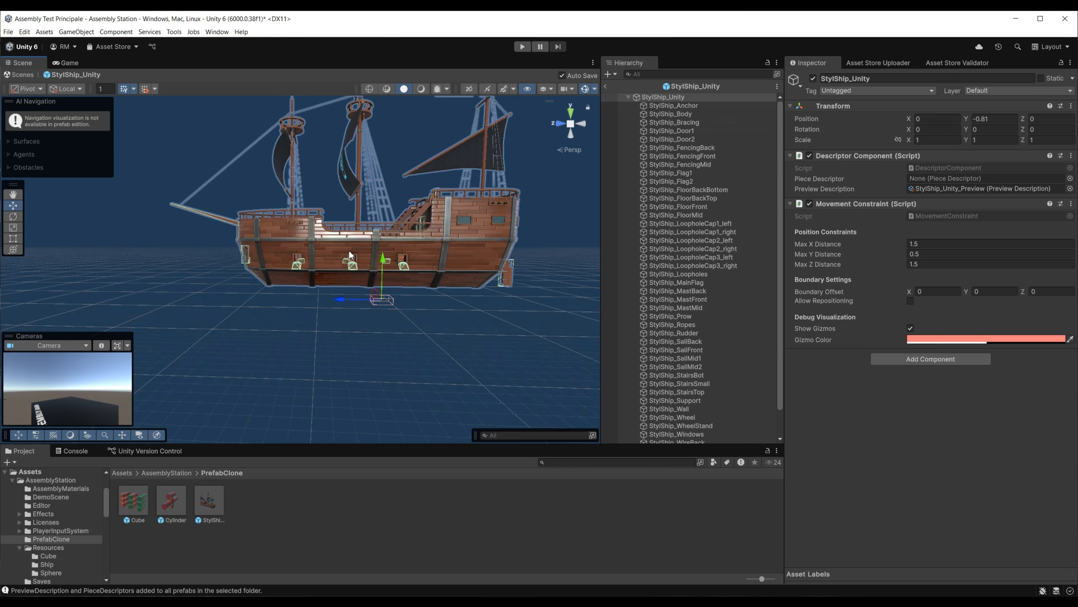
scroll(729, 320, "down", 3)
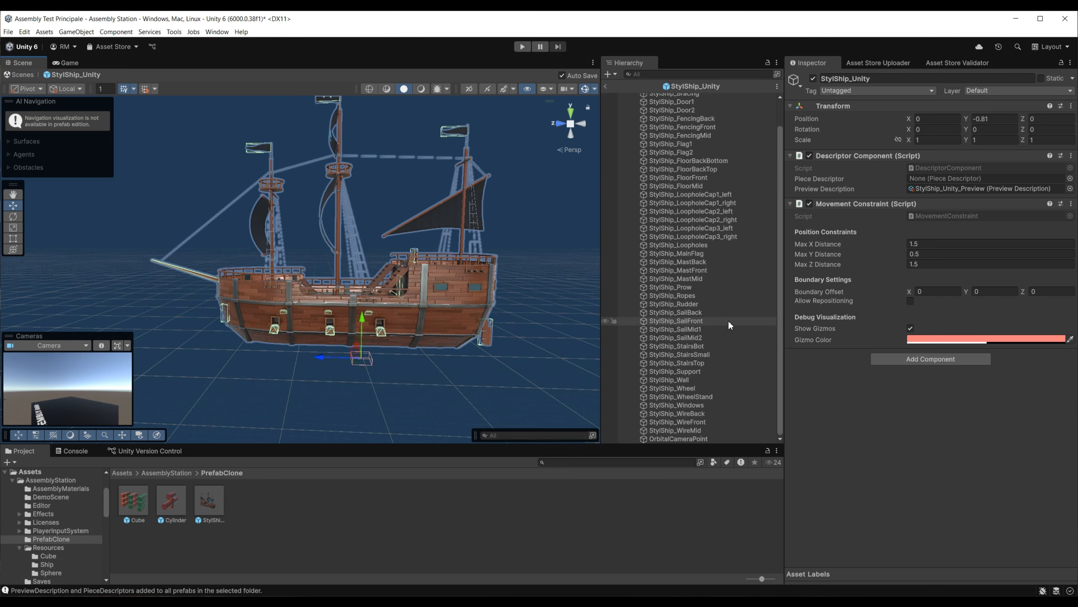
left_click(675, 437)
left_click_drag(364, 320, 363, 268)
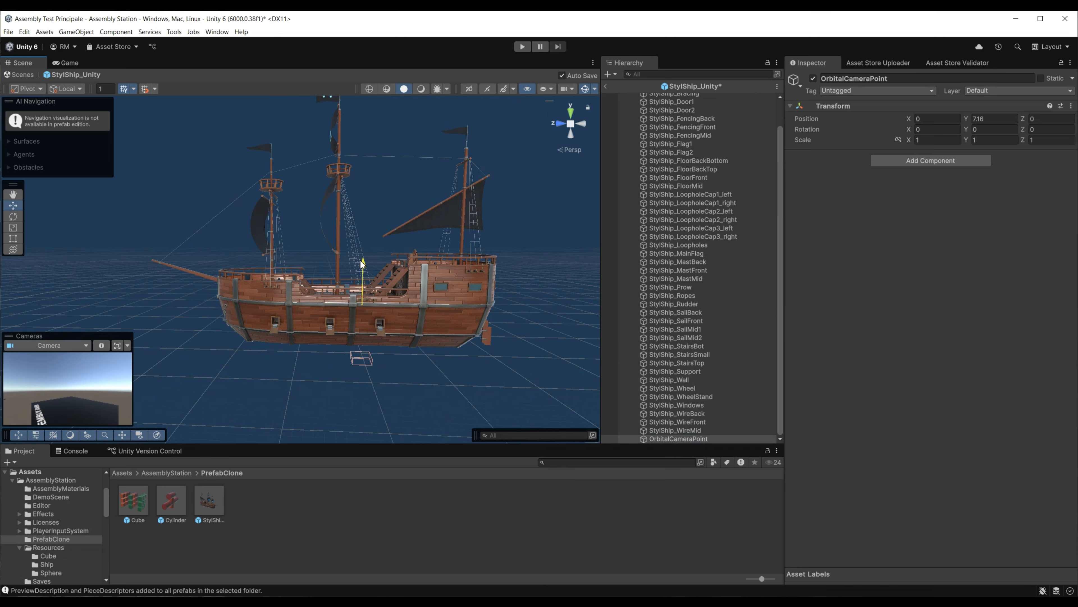
key("w")
right_click_drag(450, 180, 361, 233)
key("d")
key("s")
left_click(251, 531)
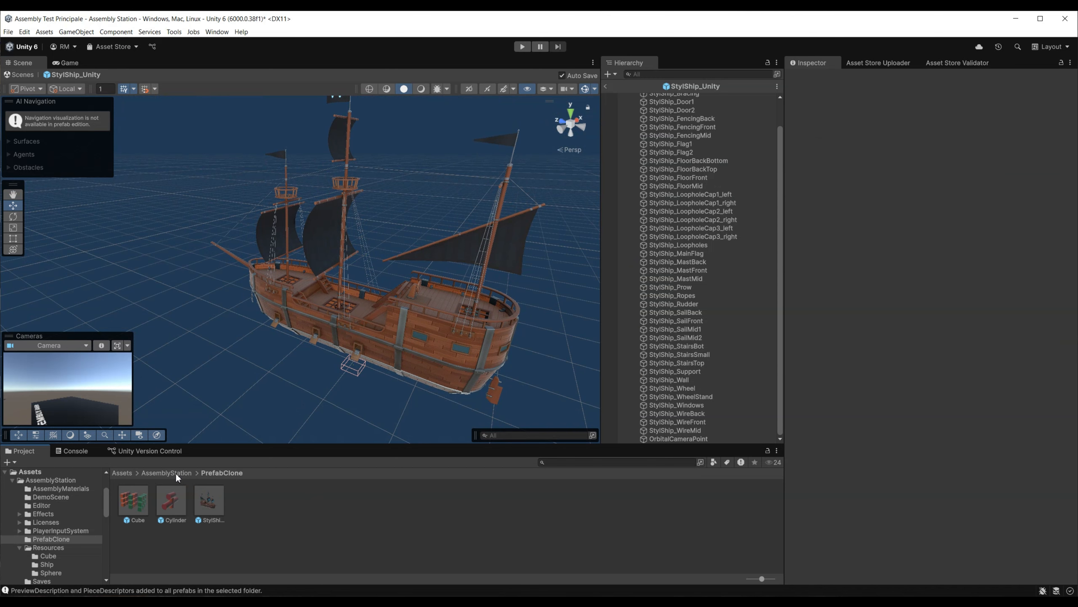
scroll(679, 195, "up", 2)
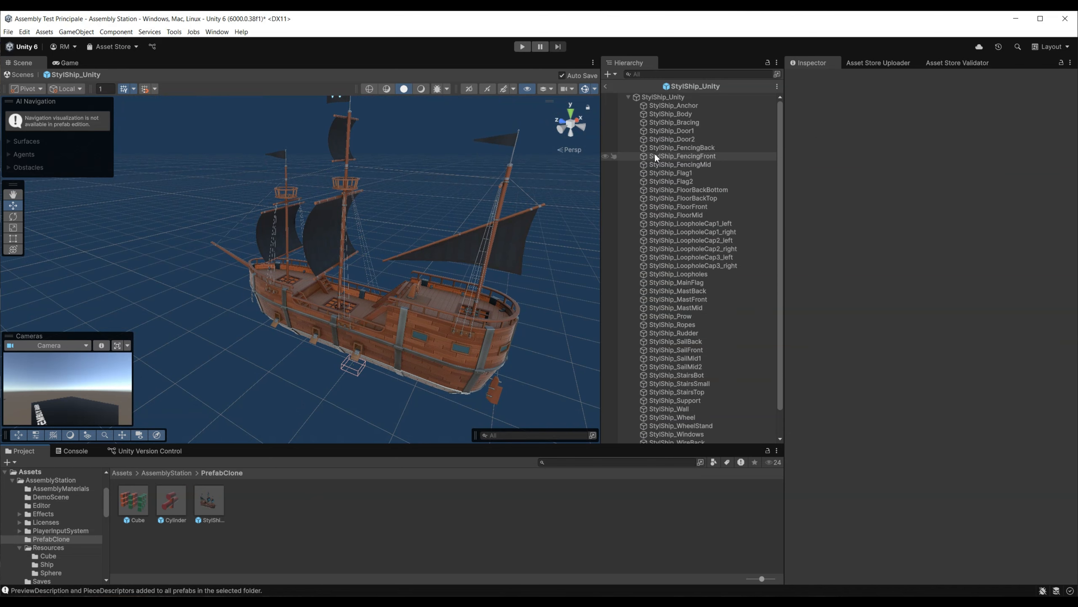
left_click(607, 86)
- Duplicate the BTN_Cube category button under Button_TopButtonListCategory and rename the copy BTN_Ship
left_click(711, 209)
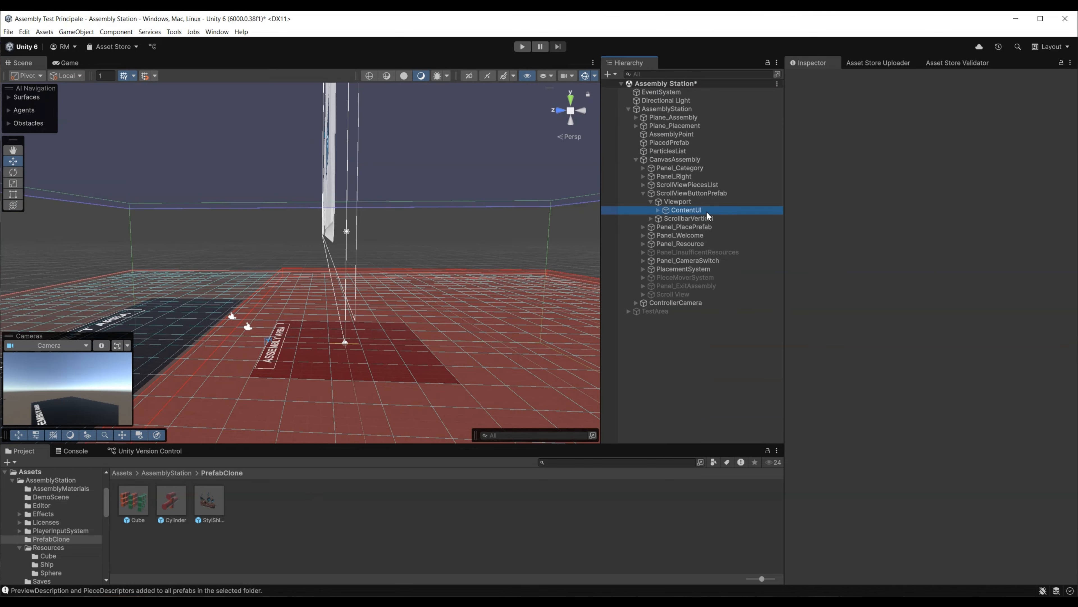
scroll(924, 317, "down", 5)
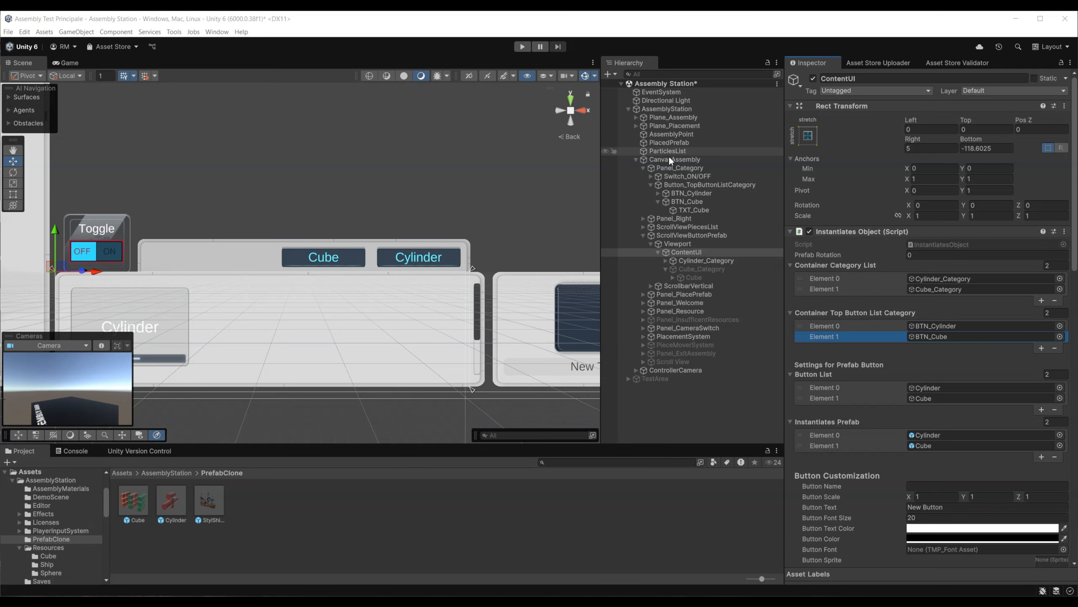
left_click(701, 253)
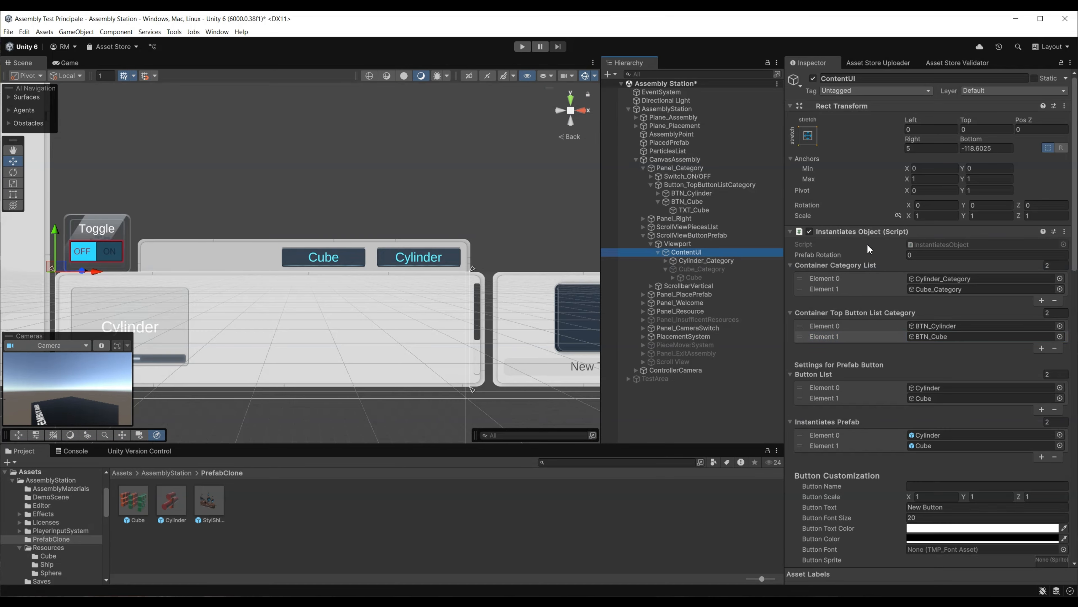
left_click(659, 200)
left_click(682, 201)
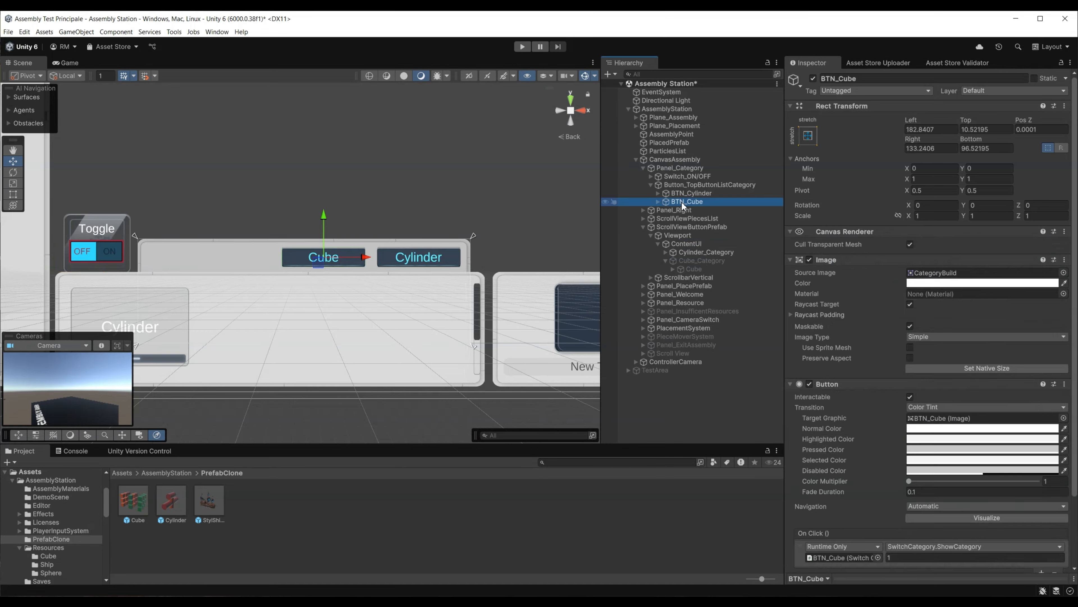
key("ctrl+d")
left_click(659, 210)
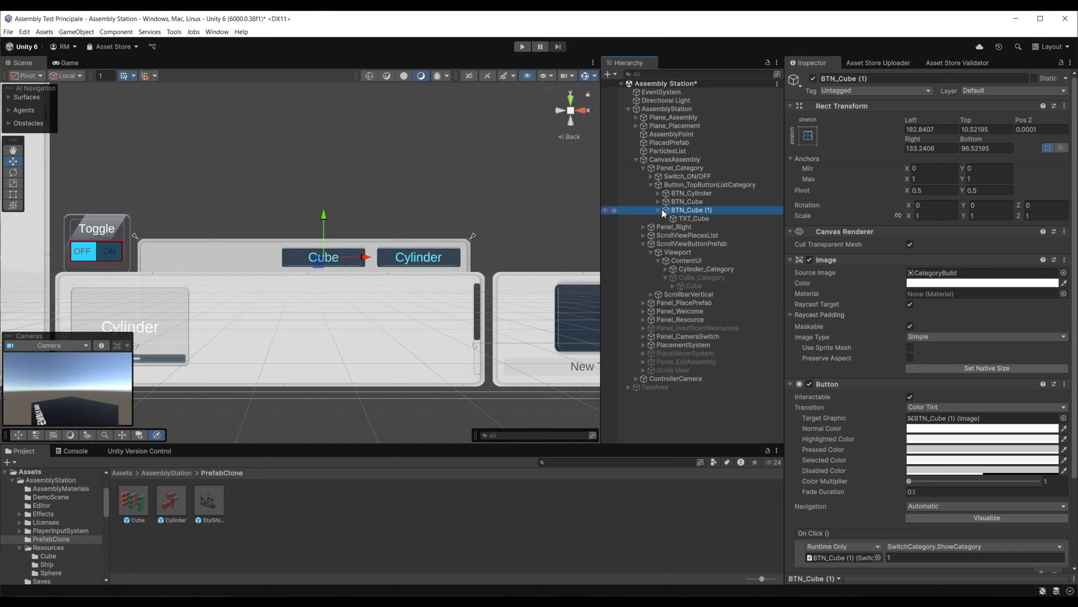
double_click(843, 81)
left_click_drag(843, 81, 839, 81)
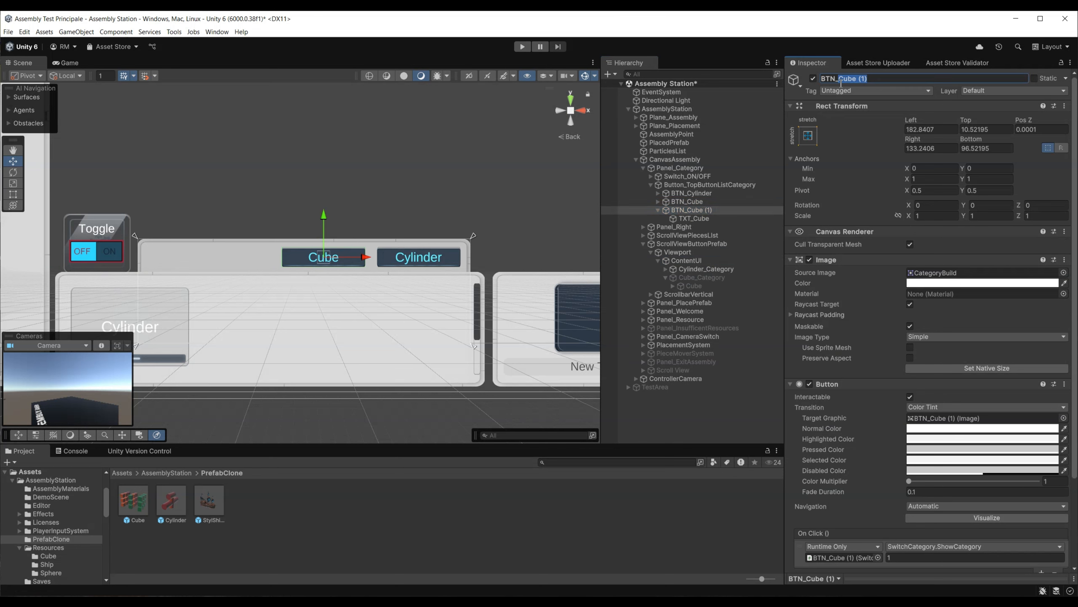
type("Ship")
- Set BTN_Ship's On Click ShowCategory argument to 2 and change its child label text to Ship
scroll(827, 298, "down", 5)
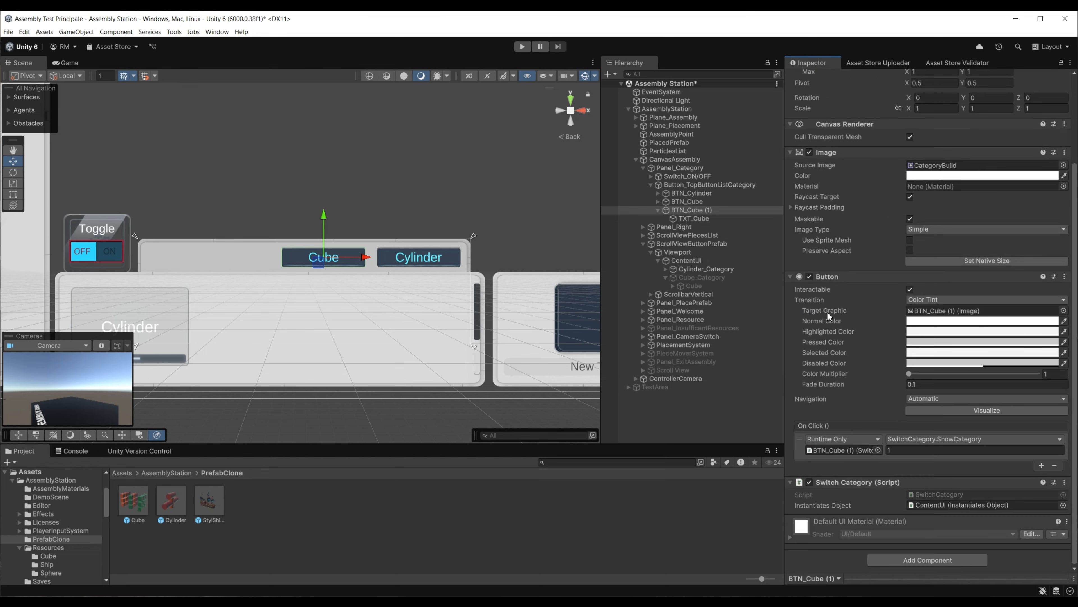
left_click(896, 450)
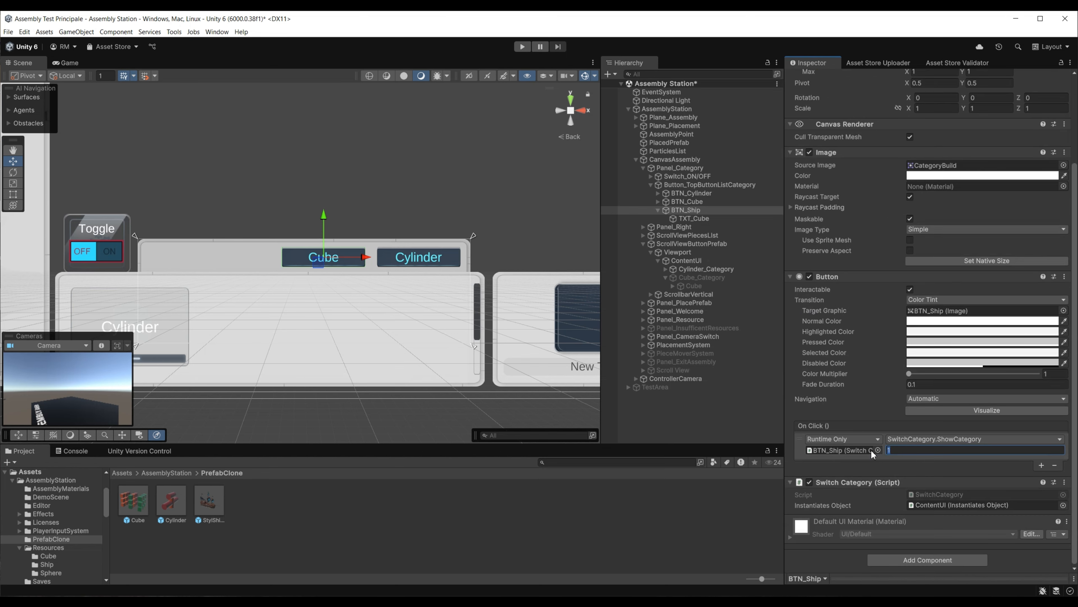
left_click(709, 221)
left_click_drag(828, 192, 776, 192)
type("Ship")
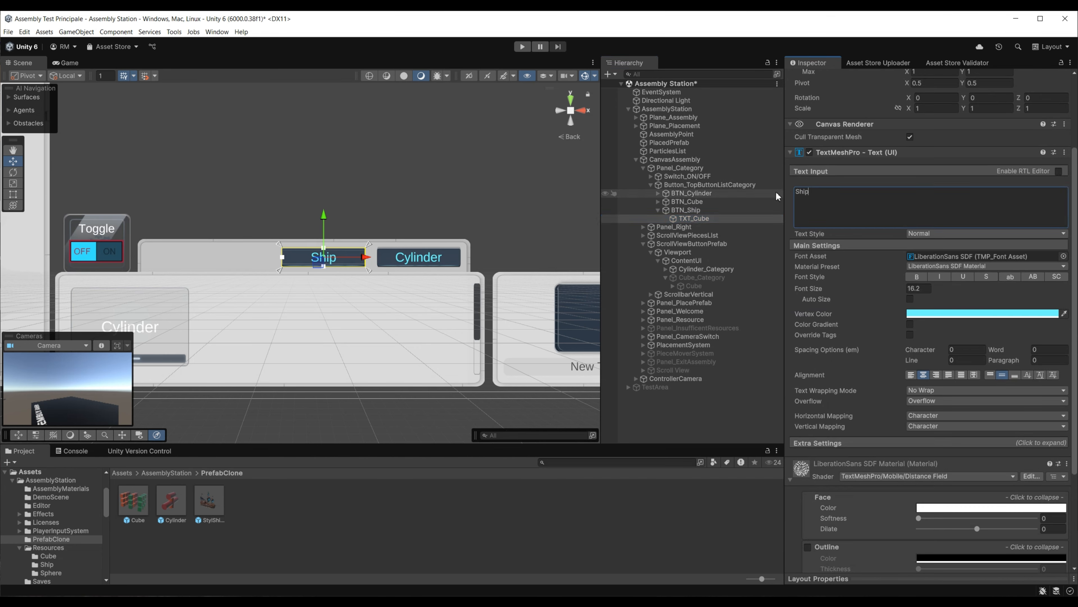
- Add BTN_Ship to the Container Top Button List Category of ContentUI
left_click(691, 210)
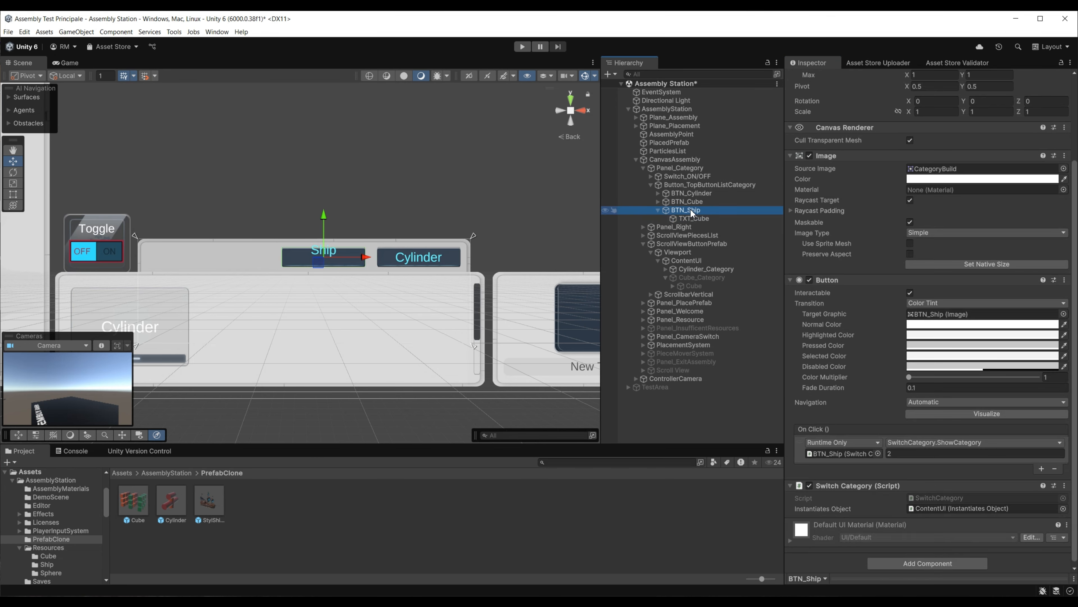
left_click(698, 262)
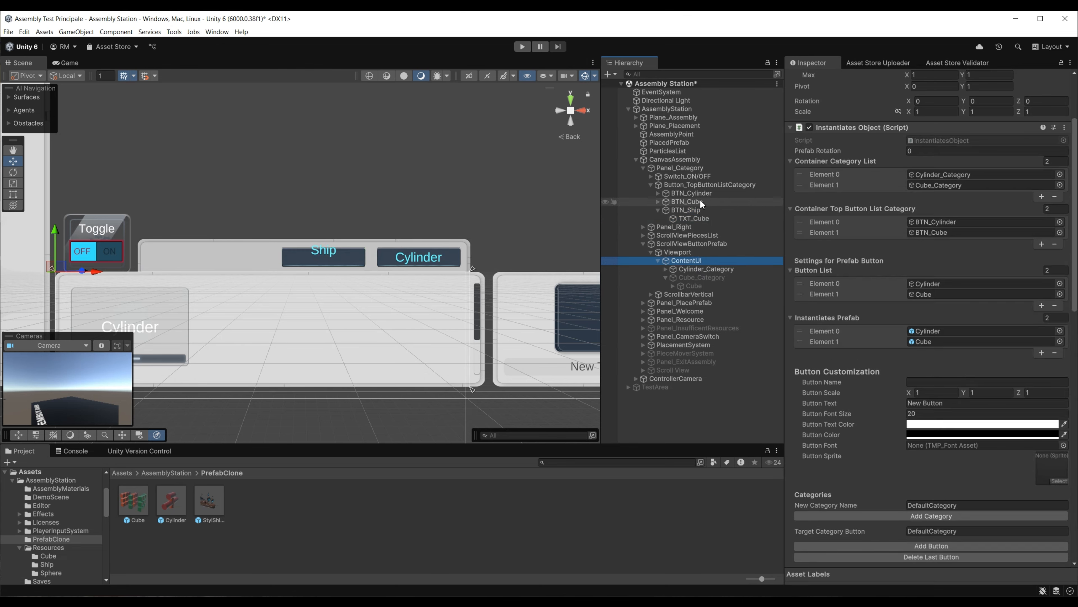
left_click_drag(692, 210, 944, 206)
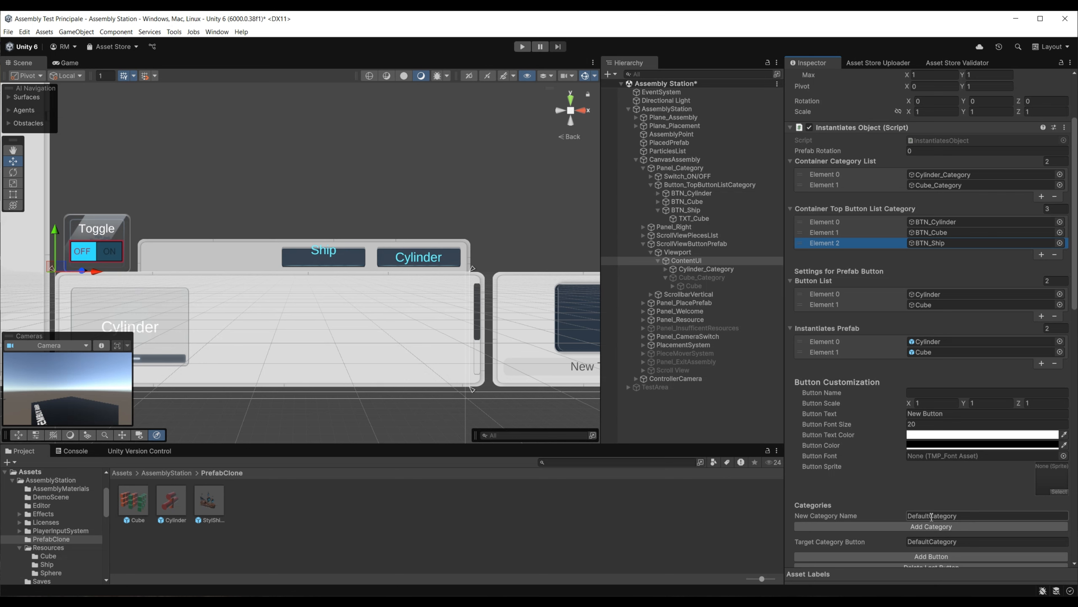
- Set ContentUI's New Category Name to Ship_Category and add the category
type("Ship")
type(":")
key("BackSpace")
type("_")
left_click(917, 523)
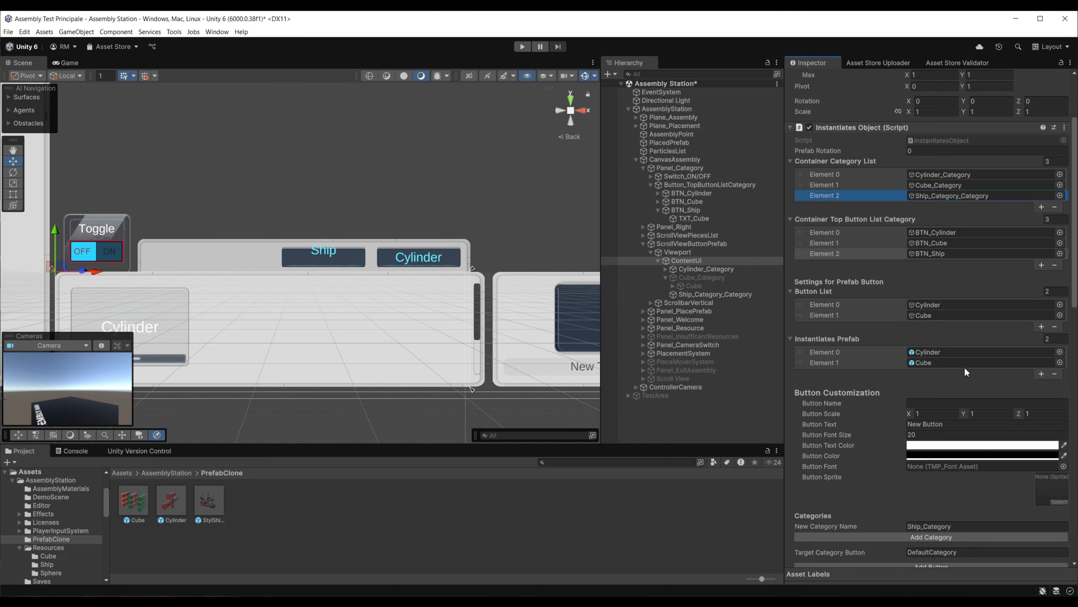
- Set both the Button Name and Button Text to Ship, and assign LiberationSans SDF - Fallback as the Button Font
scroll(968, 373, "down", 3)
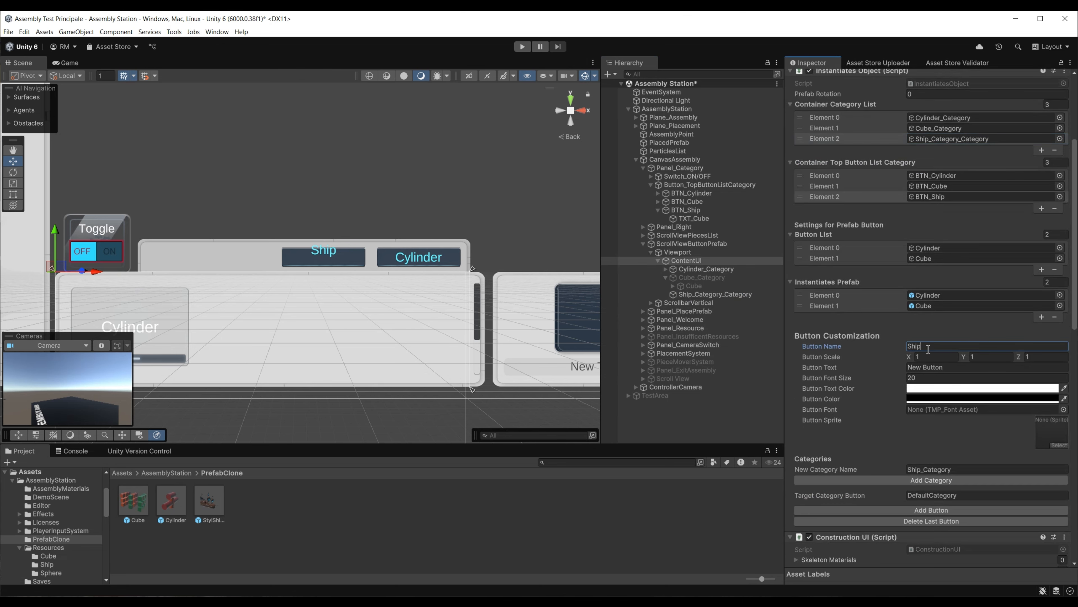
left_click_drag(949, 368, 911, 367)
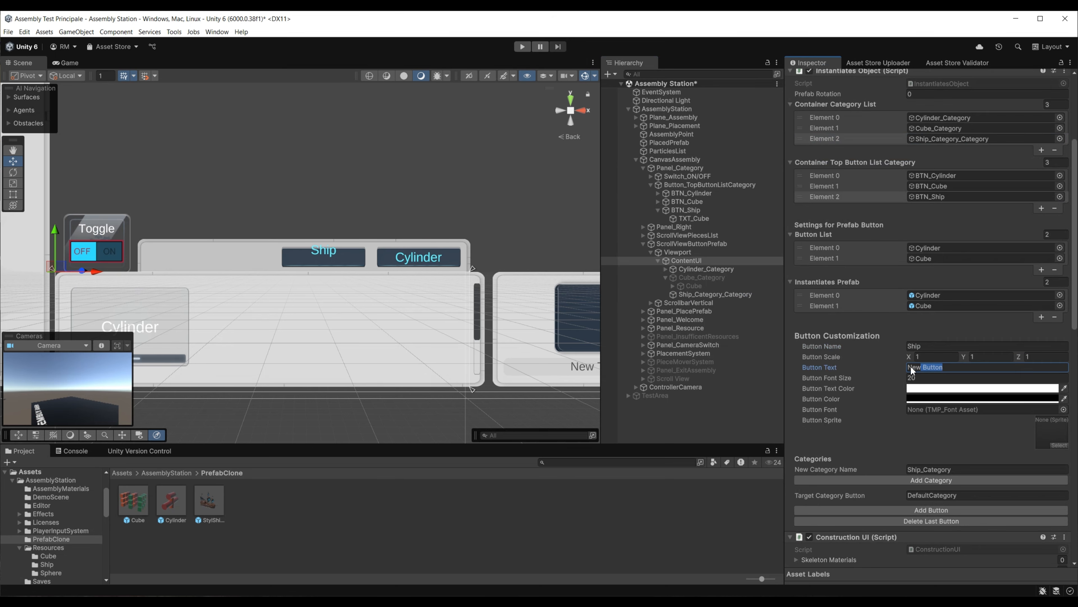
left_click(1064, 409)
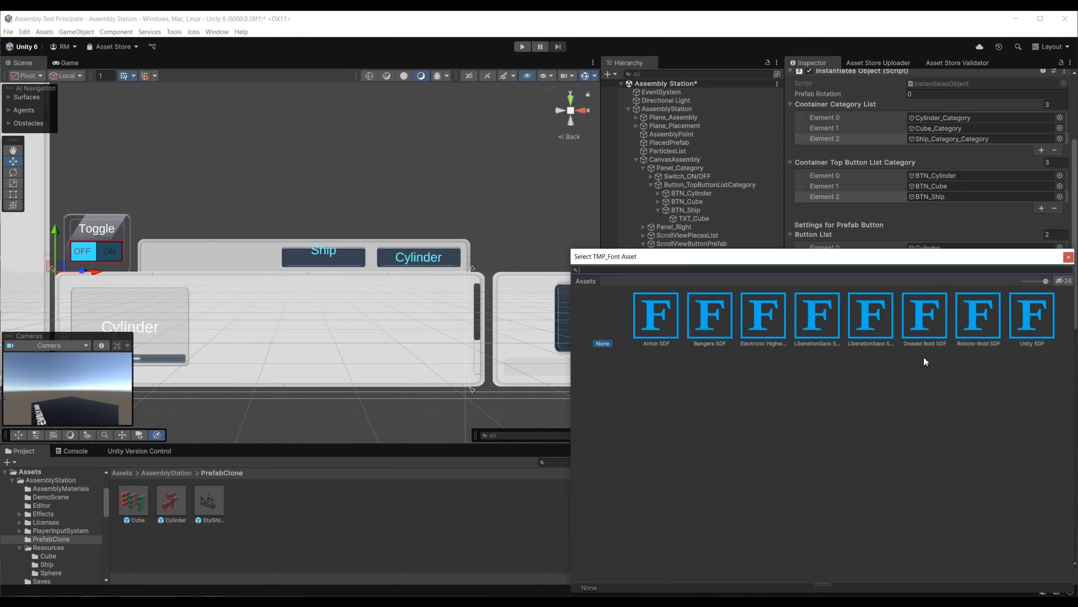
left_click(870, 331)
left_click(1069, 258)
- Assign the translucent panel sprite with a bar along its lower edge as the Button Sprite
left_click(1066, 441)
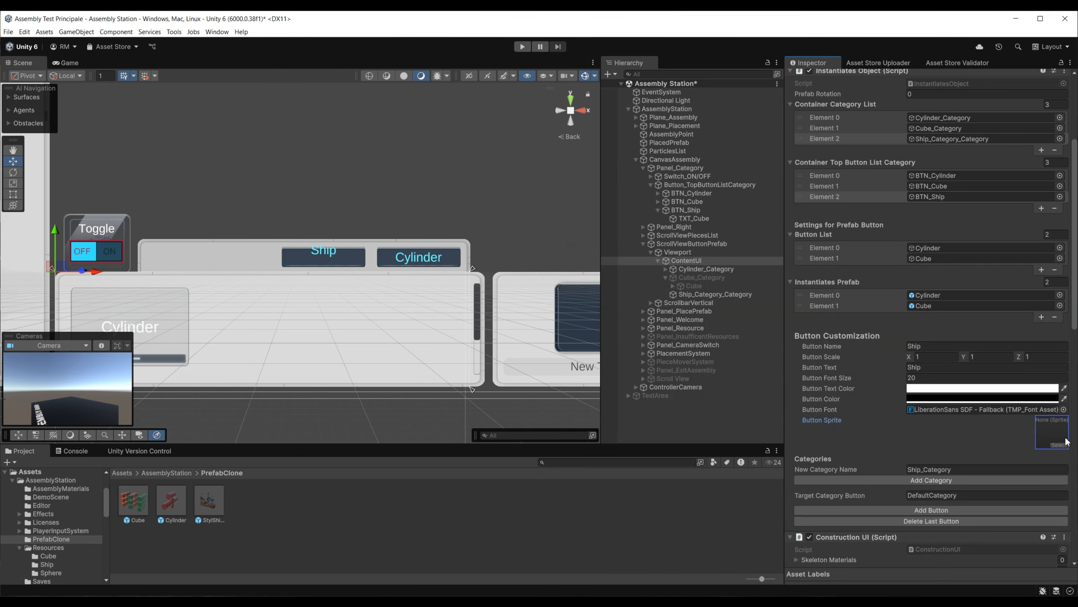
left_click(1055, 446)
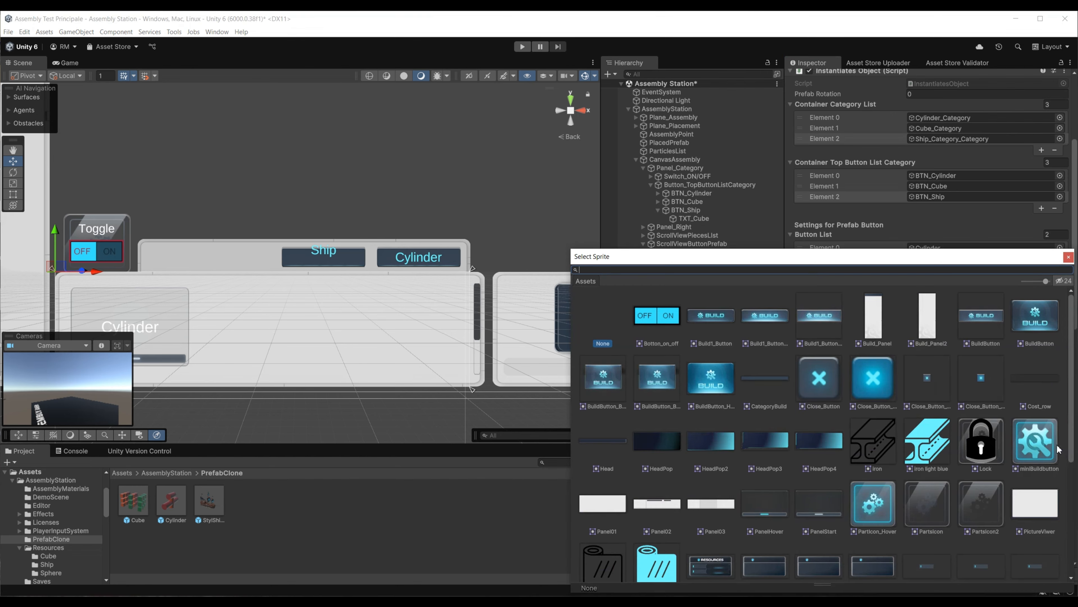
scroll(818, 417, "down", 3)
left_click(818, 419)
left_click(1068, 257)
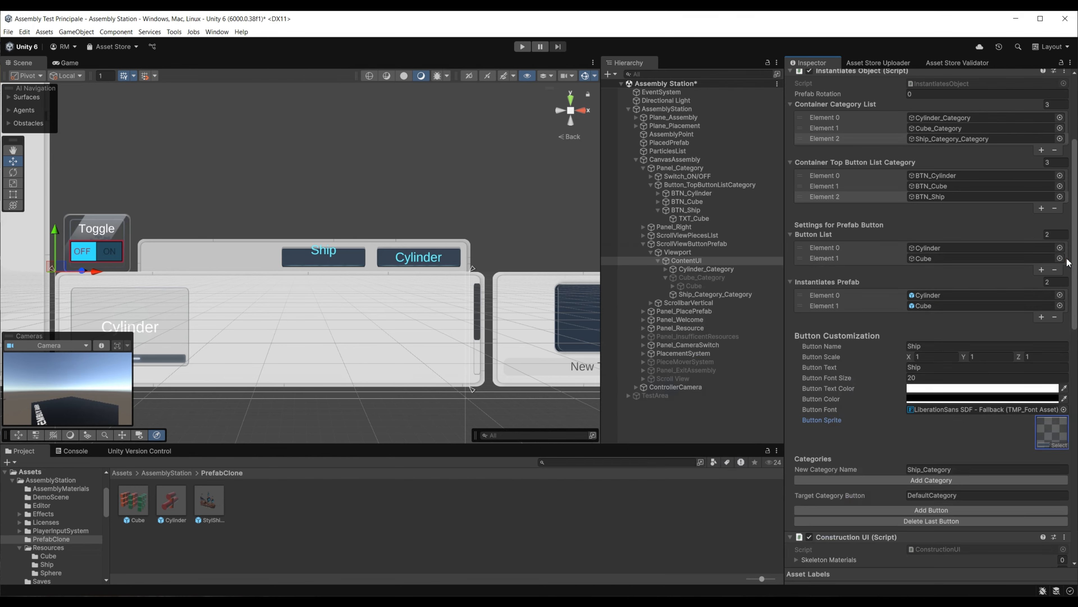
- Set the Target Category Button to Ship and add the new button to that category
scroll(866, 417, "down", 1)
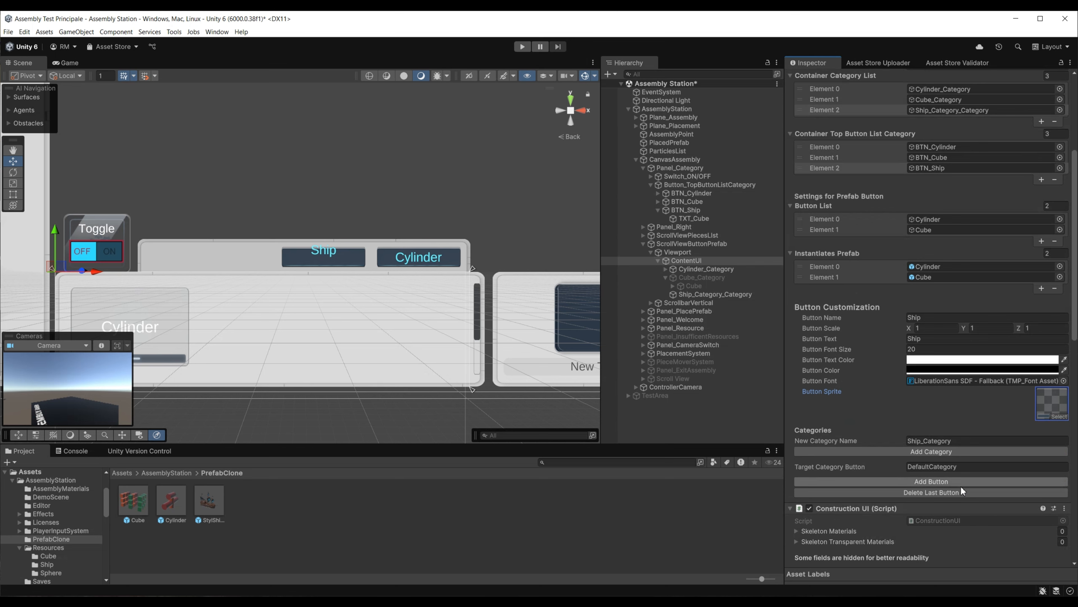
key("ctrl+a")
type("Ship")
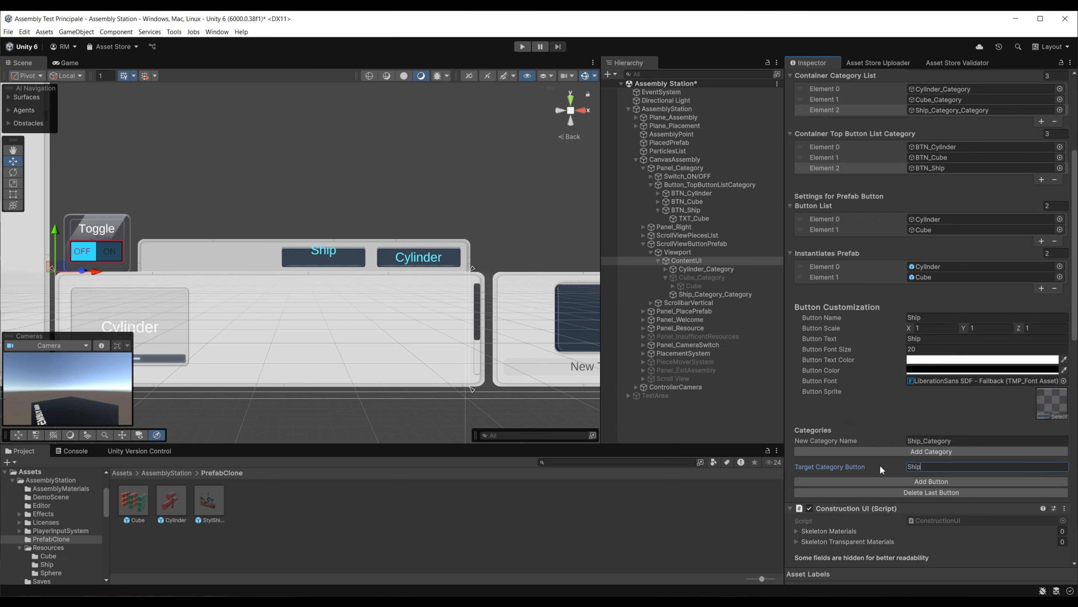
left_click(929, 481)
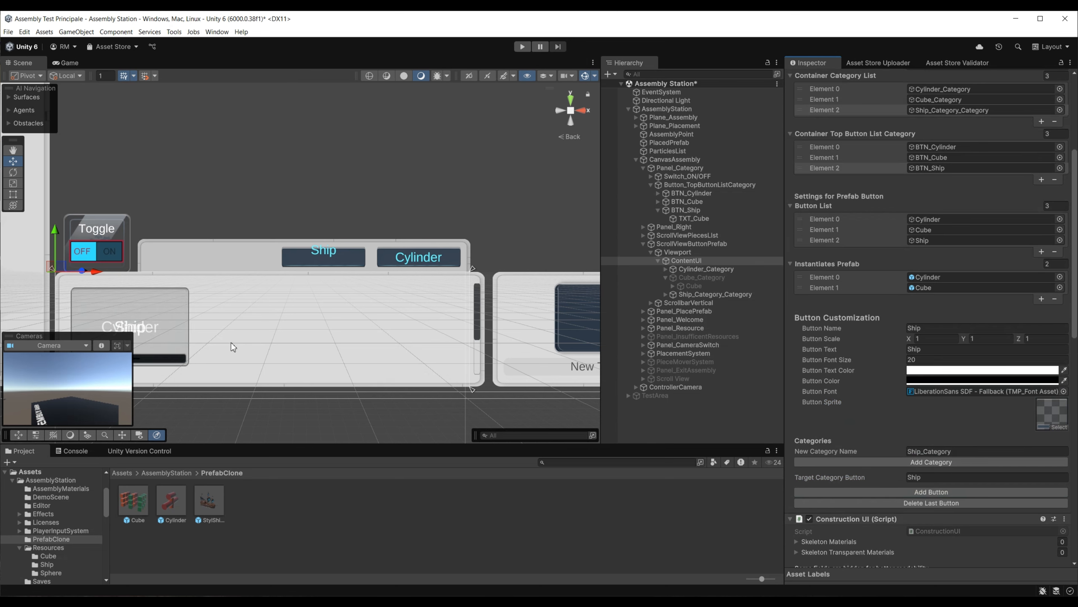
- Deactivate the Ship_Category_Category object under ContentUI
scroll(232, 342, "down", 5)
middle_click_drag(248, 353, 284, 366)
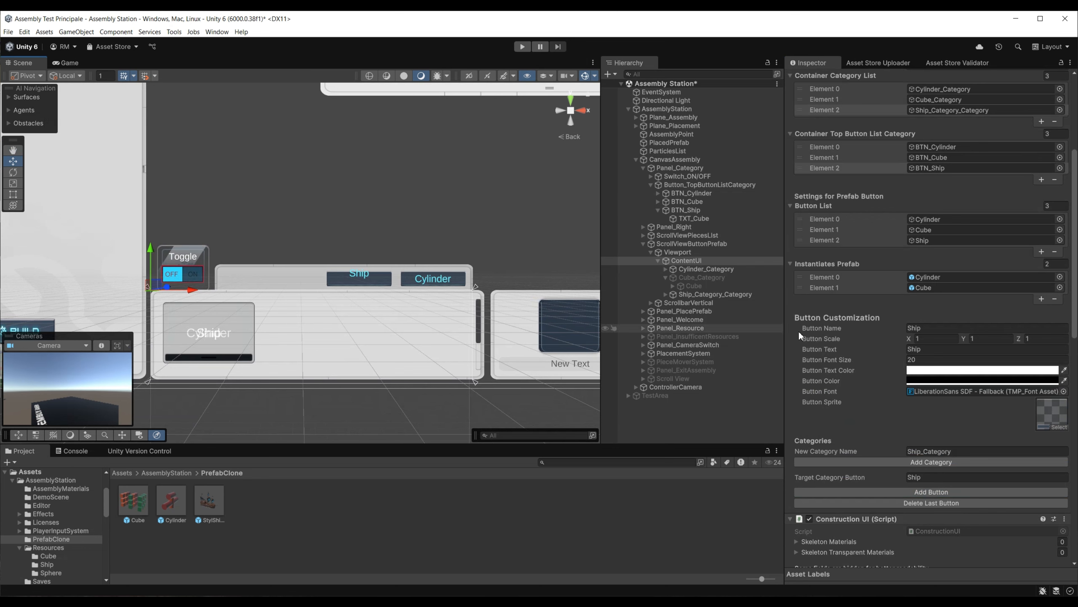
left_click(693, 295)
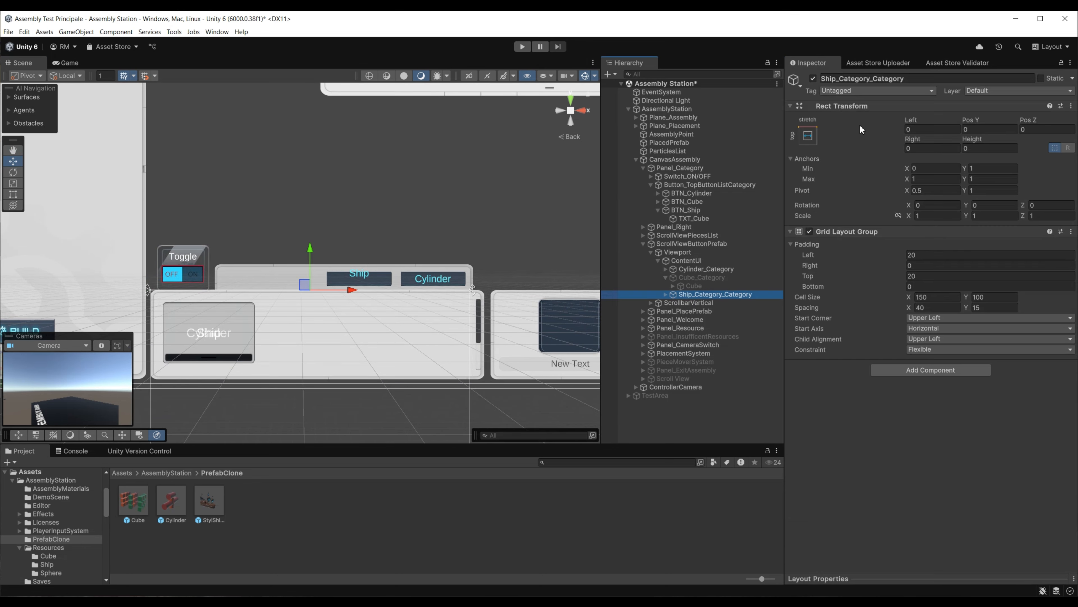
left_click(813, 78)
- Add the StylShip_Unity prefab from PrefabClone to ContentUI's Instantiates Prefab list
left_click(687, 261)
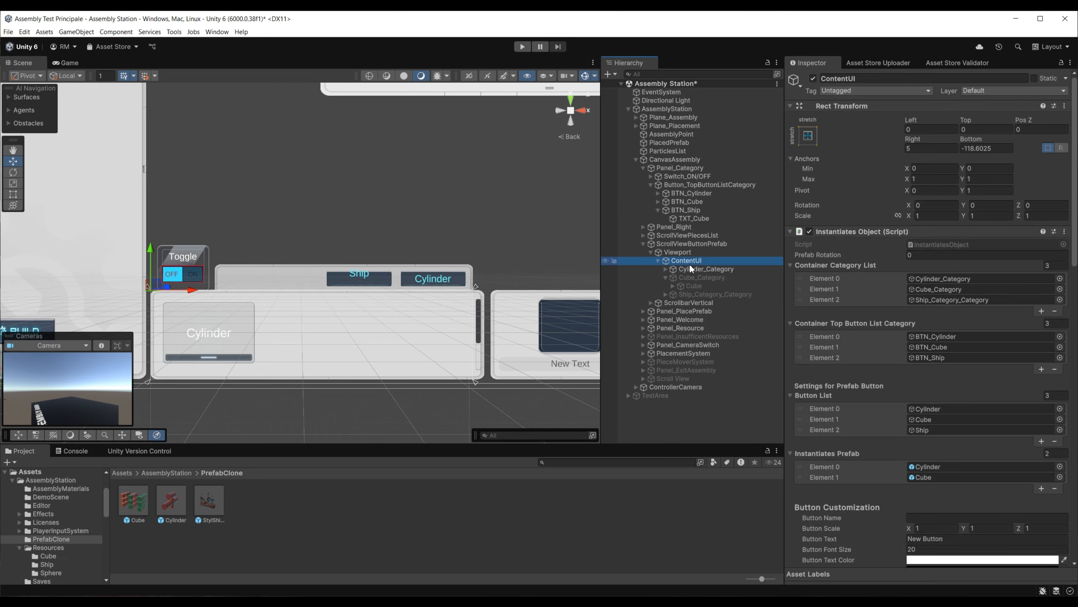
left_click_drag(224, 501, 934, 457)
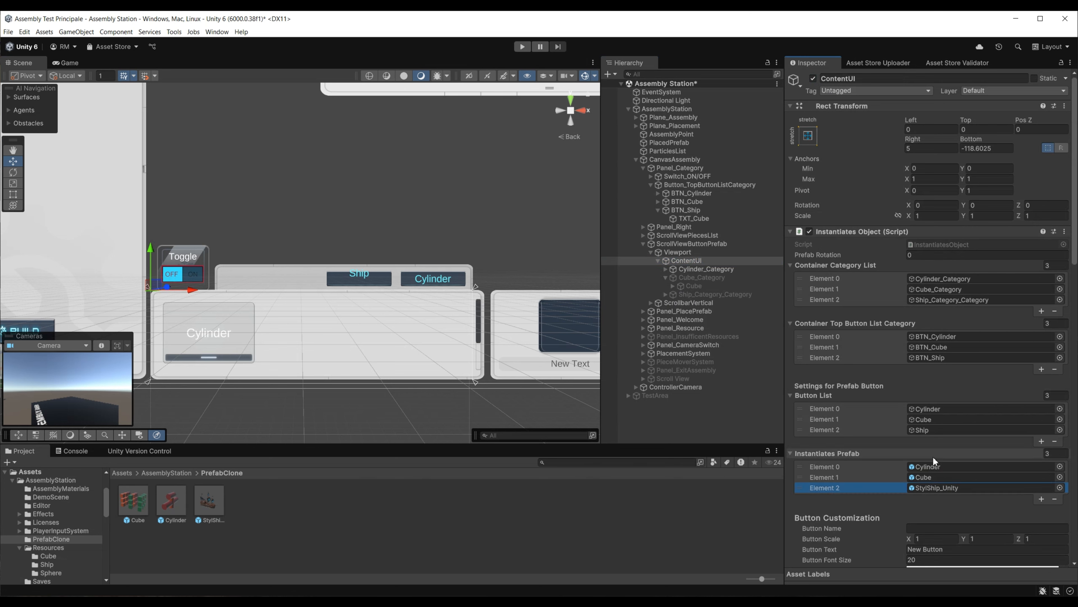
- Set the vertical alignment of BTN_Ship's label text to Top
scroll(410, 295, "down", 2)
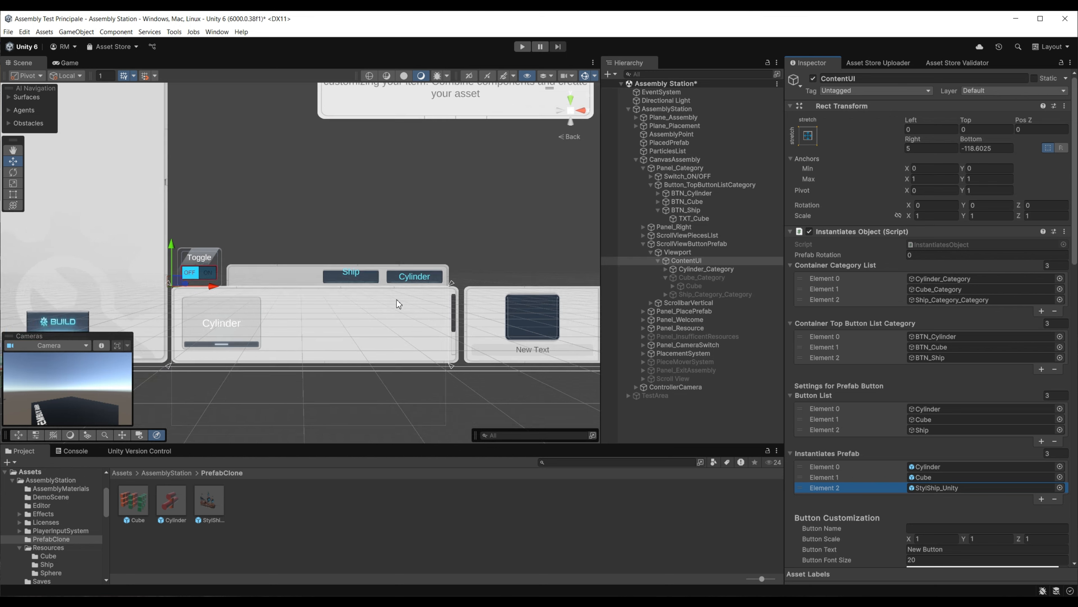
left_click(690, 210)
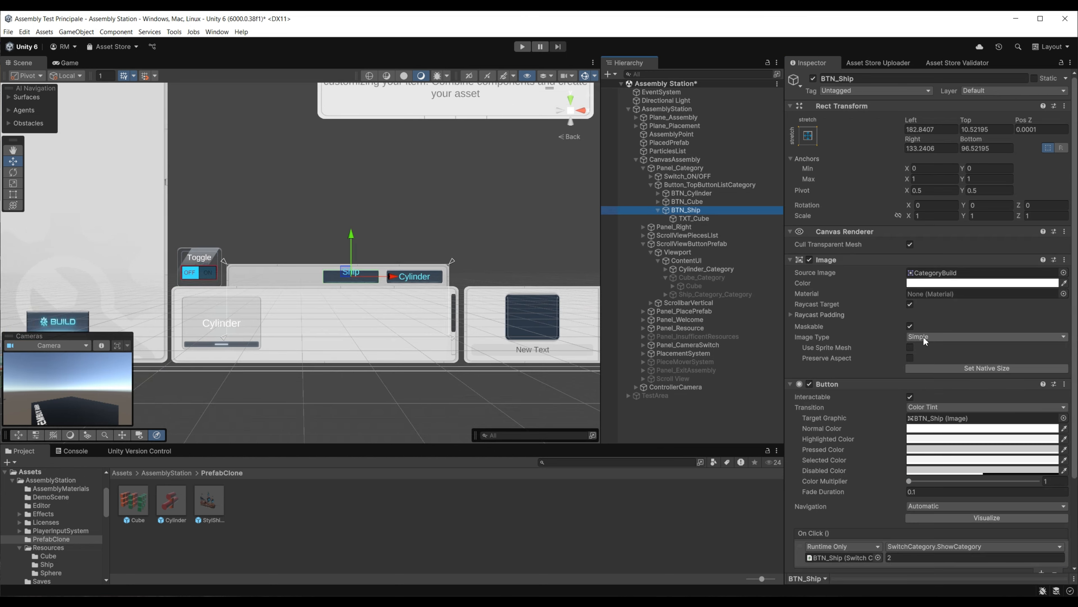
scroll(955, 347, "down", 5)
left_click(698, 219)
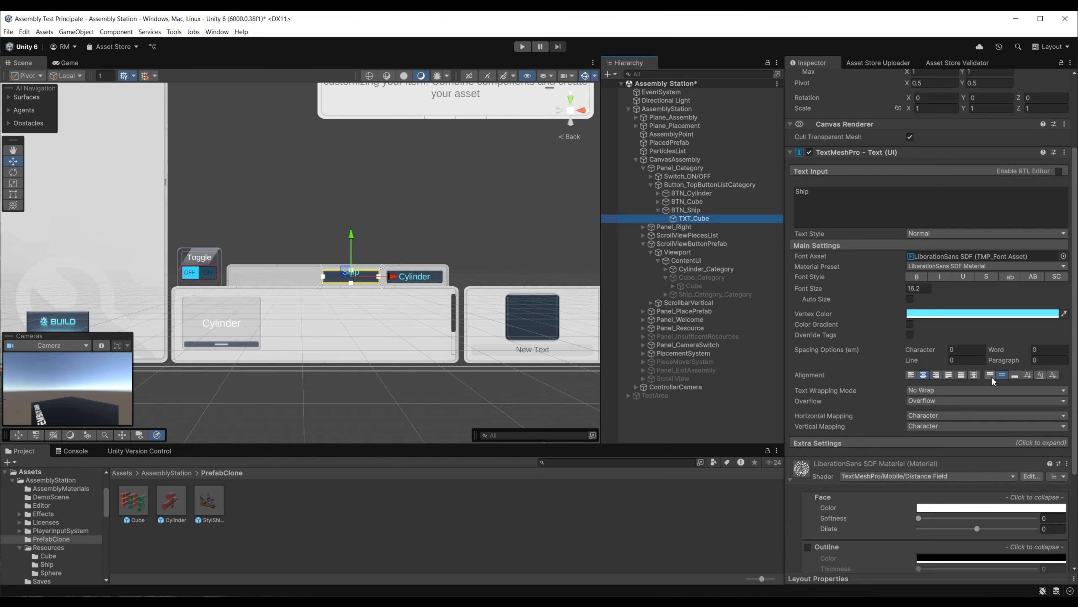
left_click(992, 377)
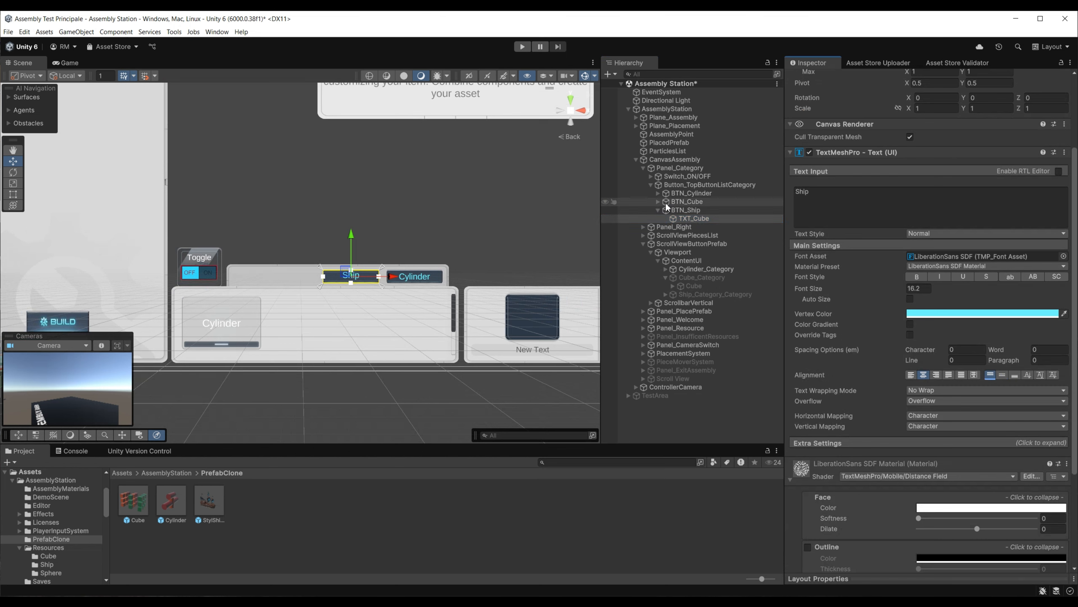
- Move BTN_Ship along the category bar to the free space left of the Cube button
left_click(687, 211)
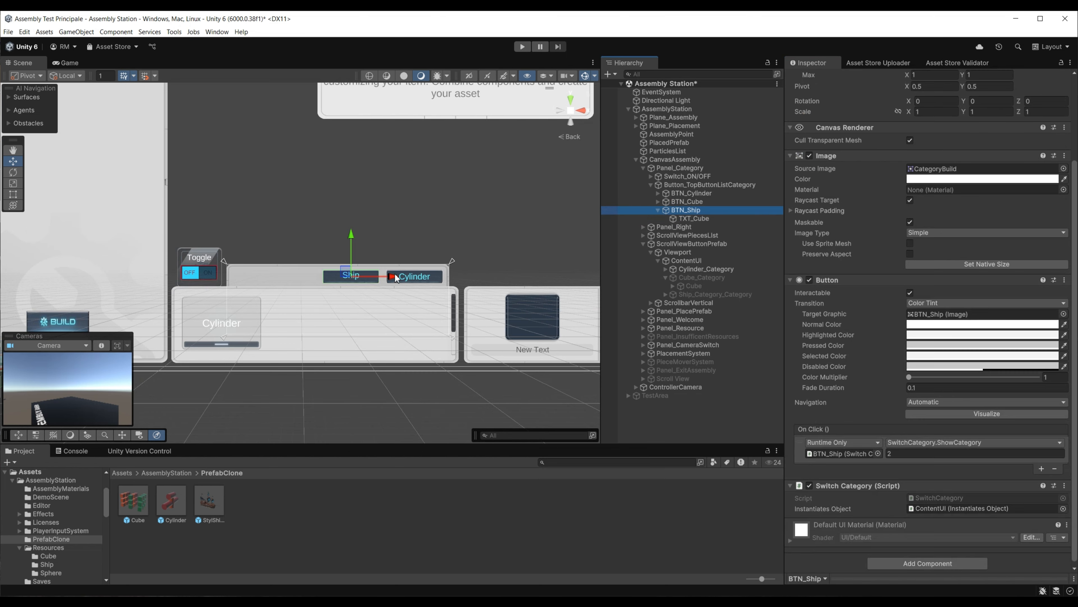
left_click_drag(396, 278, 330, 278)
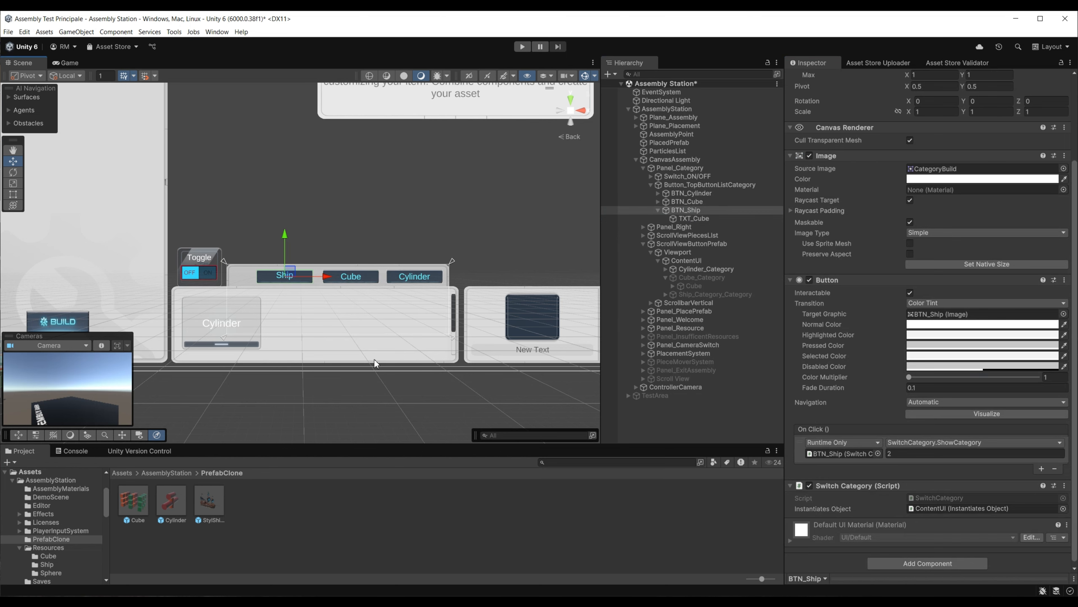
- Remove the trailing line break from the text of BTN_Ship's label
left_click(372, 354)
left_click(281, 274)
left_click(282, 274)
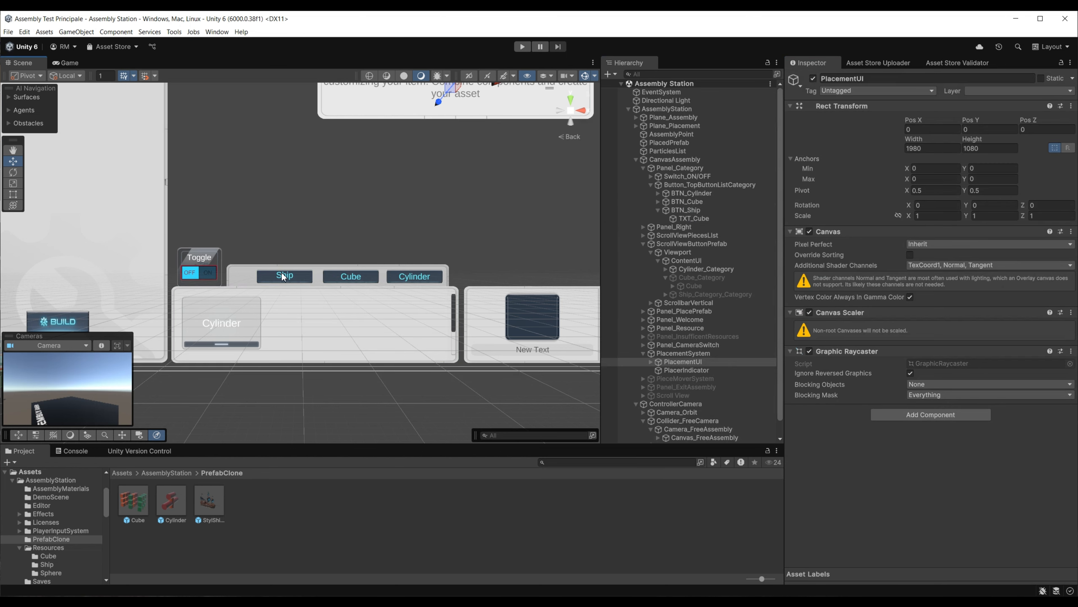
left_click(283, 275)
left_click(804, 304)
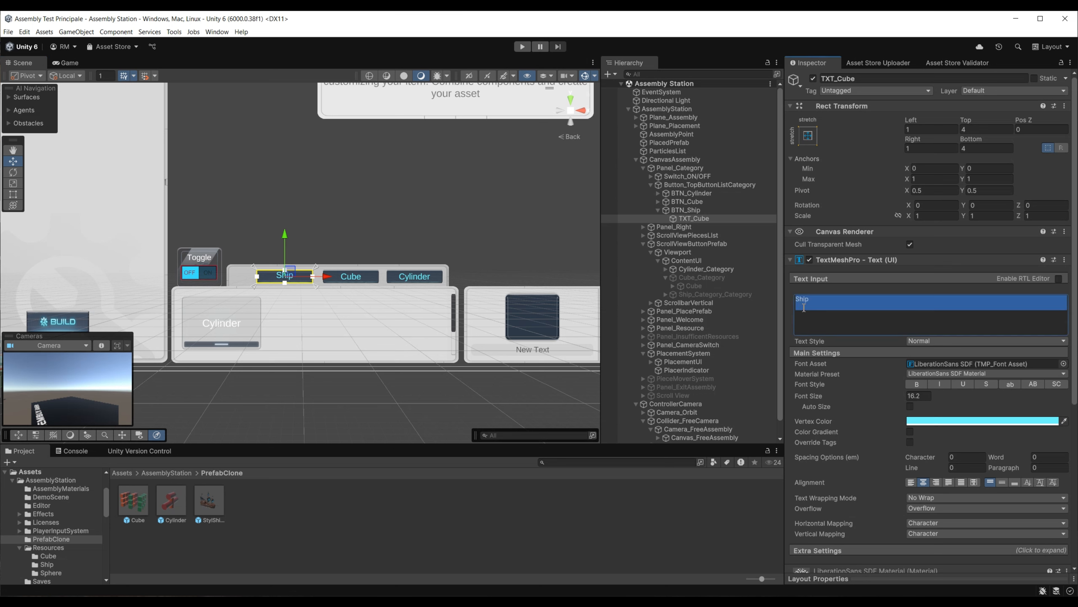
left_click(808, 313)
key("BackSpace")
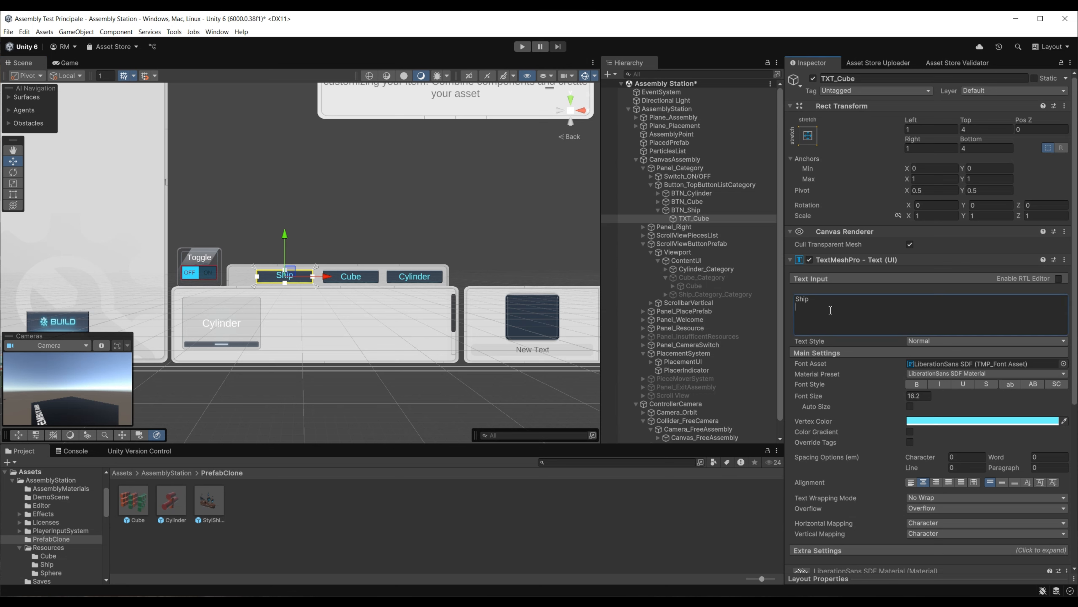
- Set the vertical alignment of BTN_Ship's label text to Middle
key("BackSpace")
left_click(1001, 482)
left_click(383, 400)
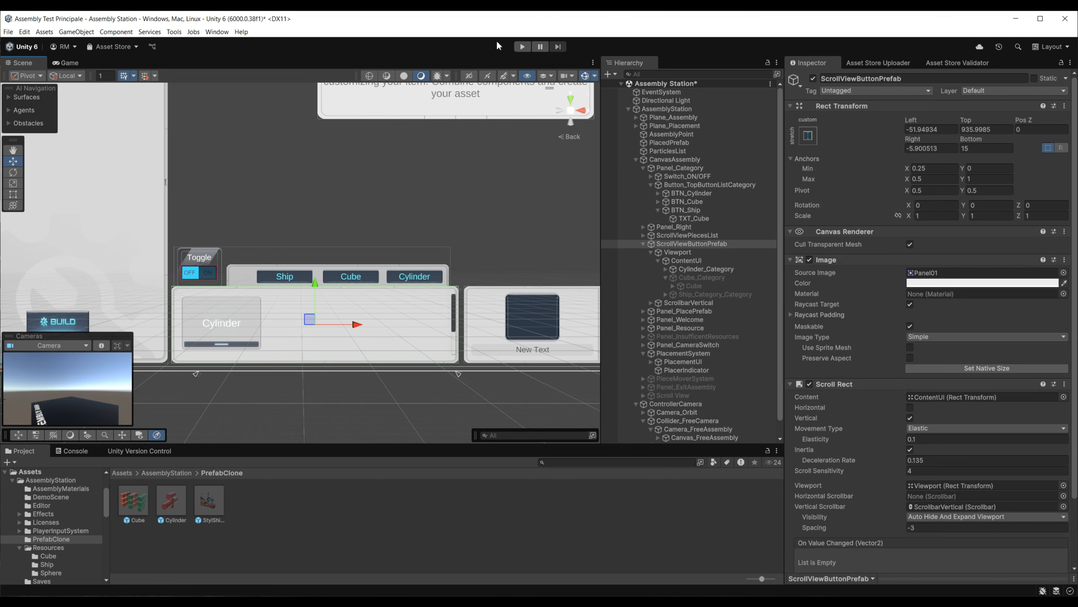
- Run the scene and load the prefabs of the Cylinder and Cube categories to test their buttons
left_click(523, 45)
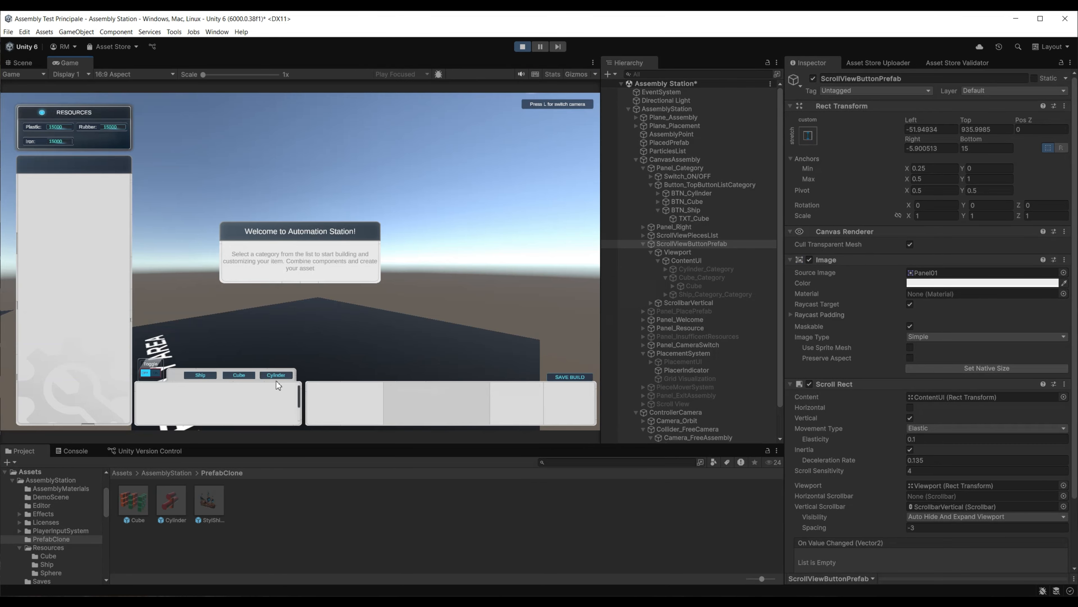
left_click(276, 376)
left_click(151, 396)
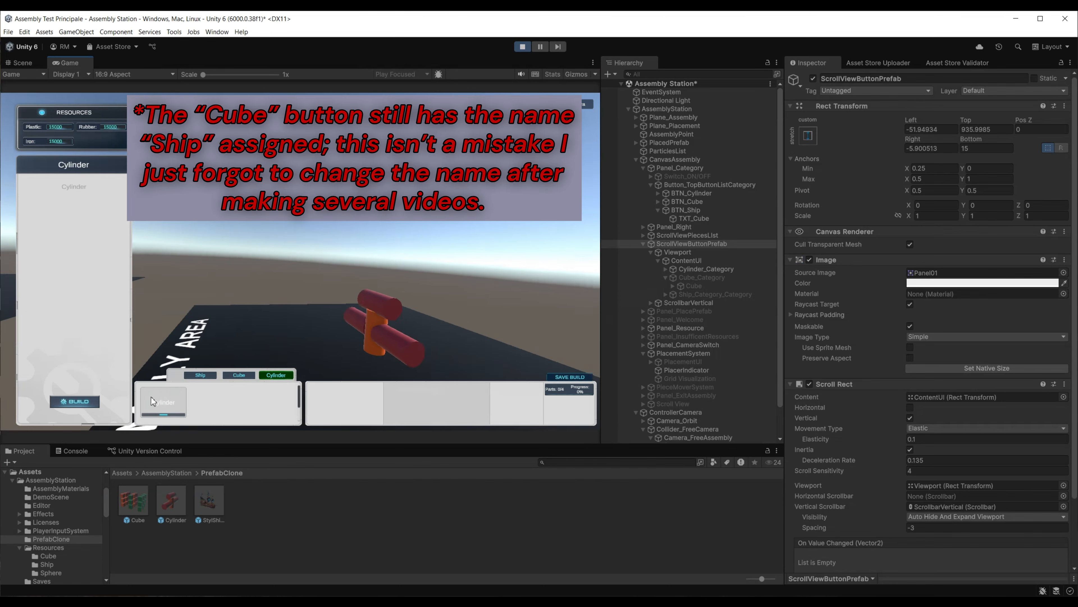
left_click(241, 375)
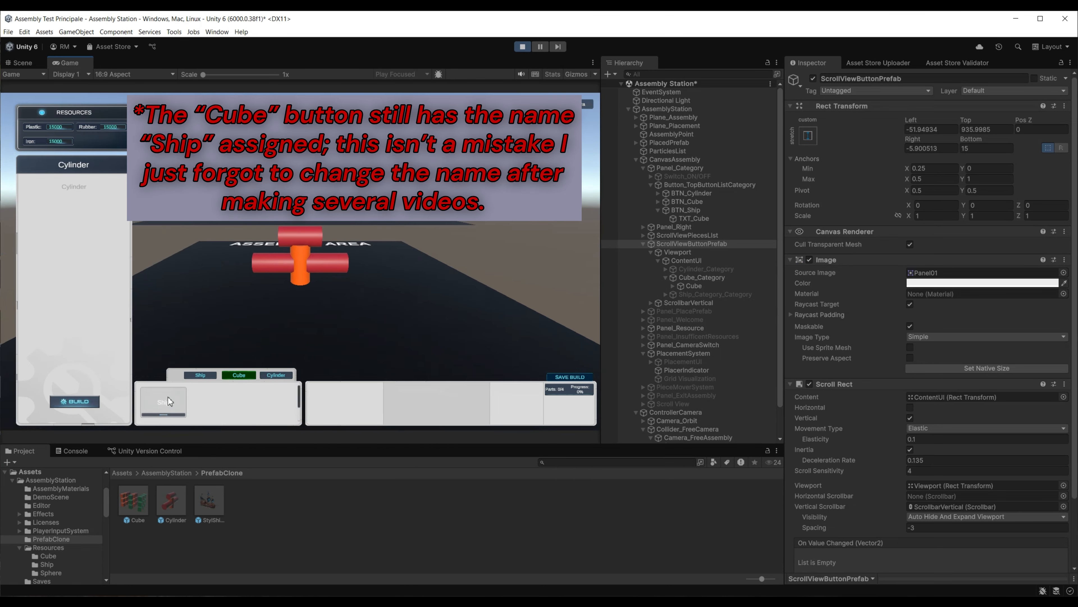
left_click(169, 396)
- Load the StylShip_Unity prefab from the Ship category in the running scene and start its build mode
left_click(200, 374)
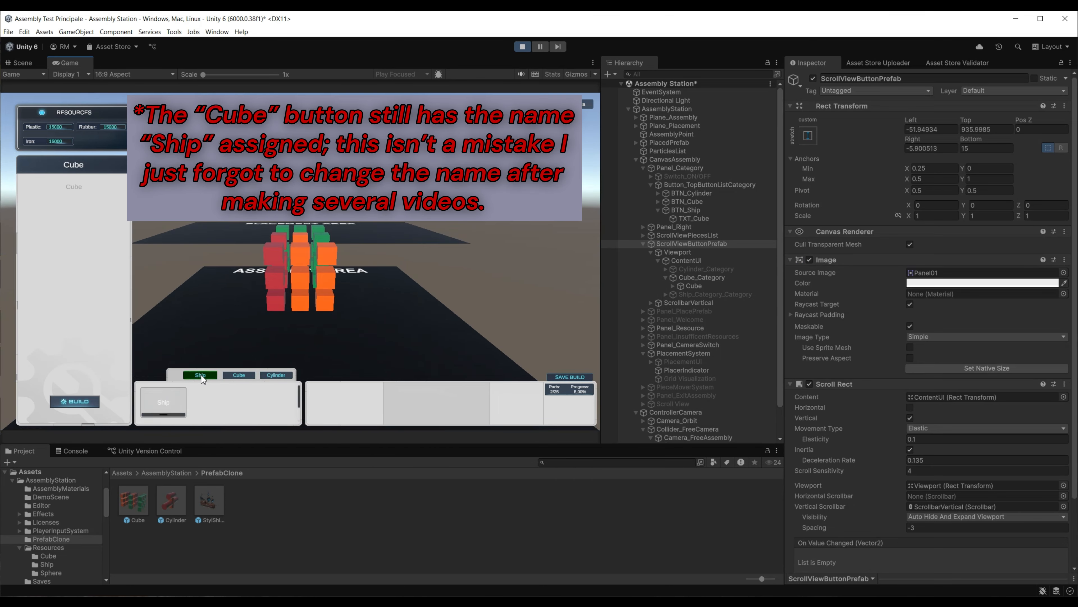
left_click(163, 402)
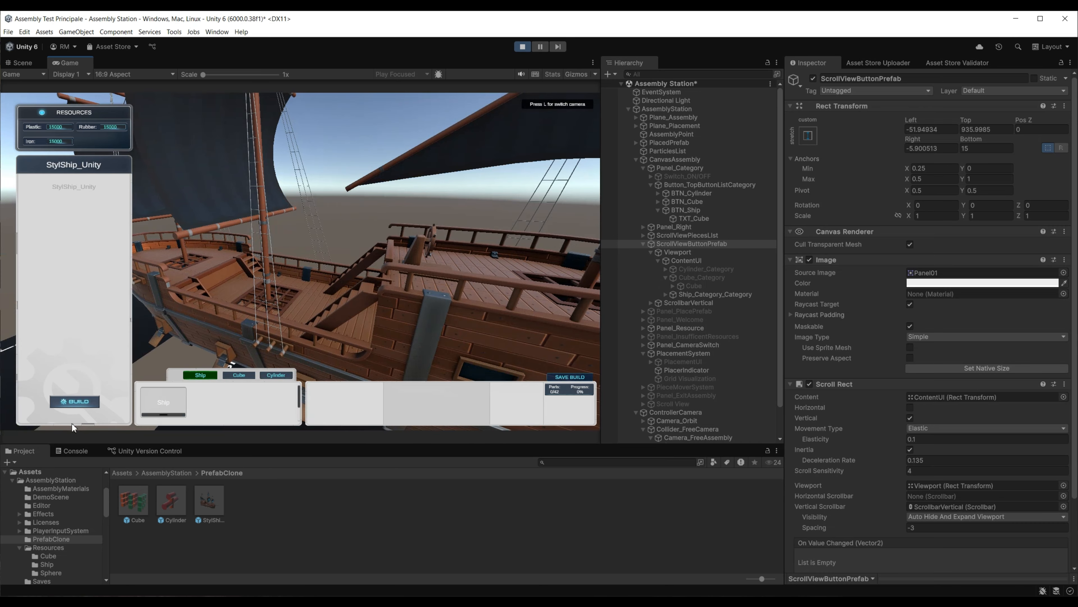
left_click(82, 401)
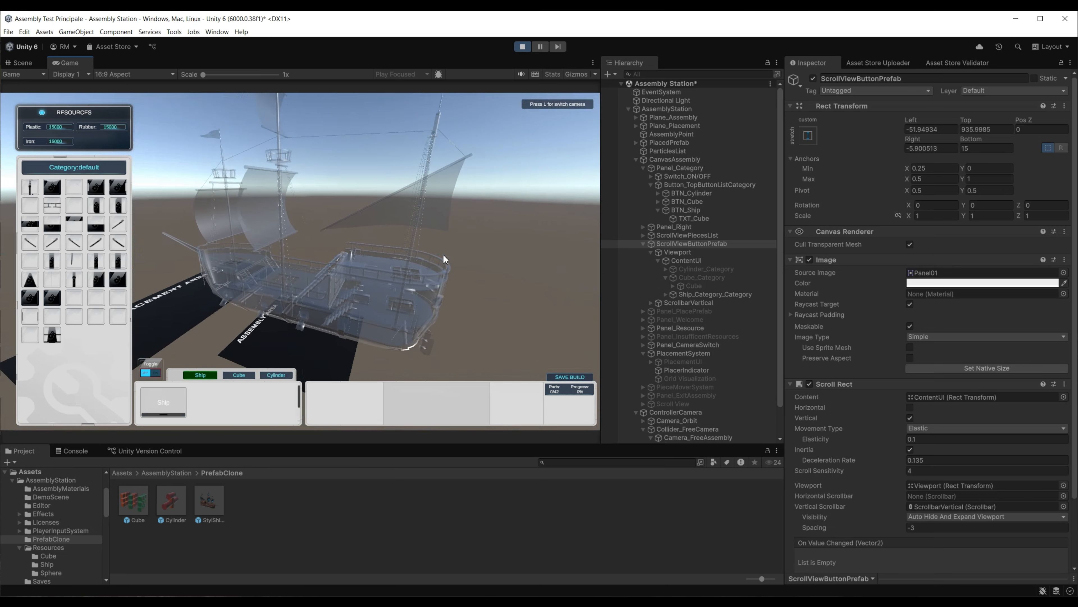
- Select the ship's red door piece from the default category of the parts list
right_click_drag(321, 294, 433, 279)
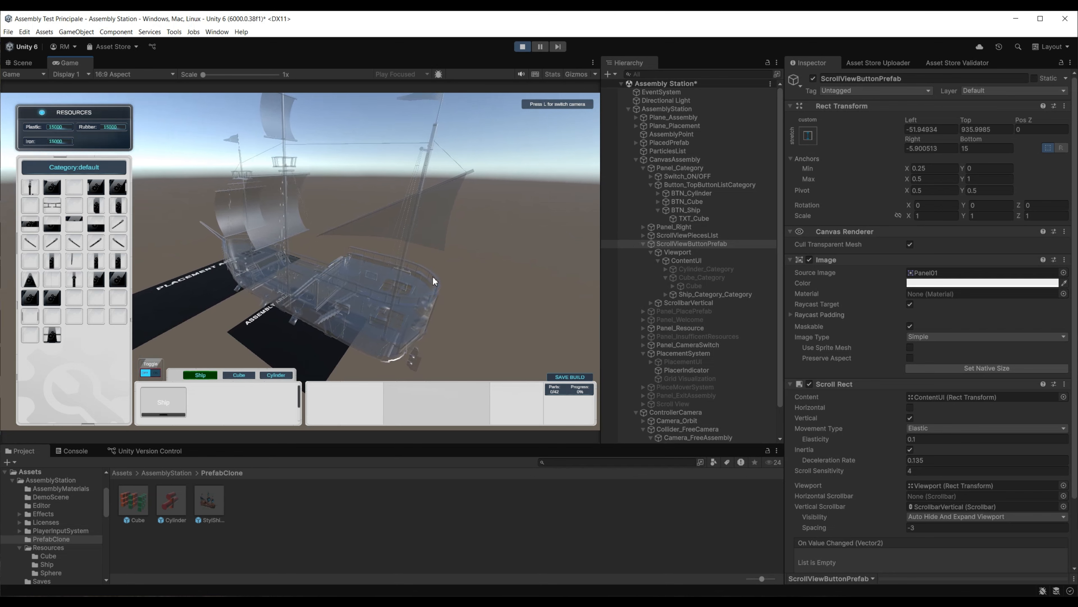
left_click(116, 187)
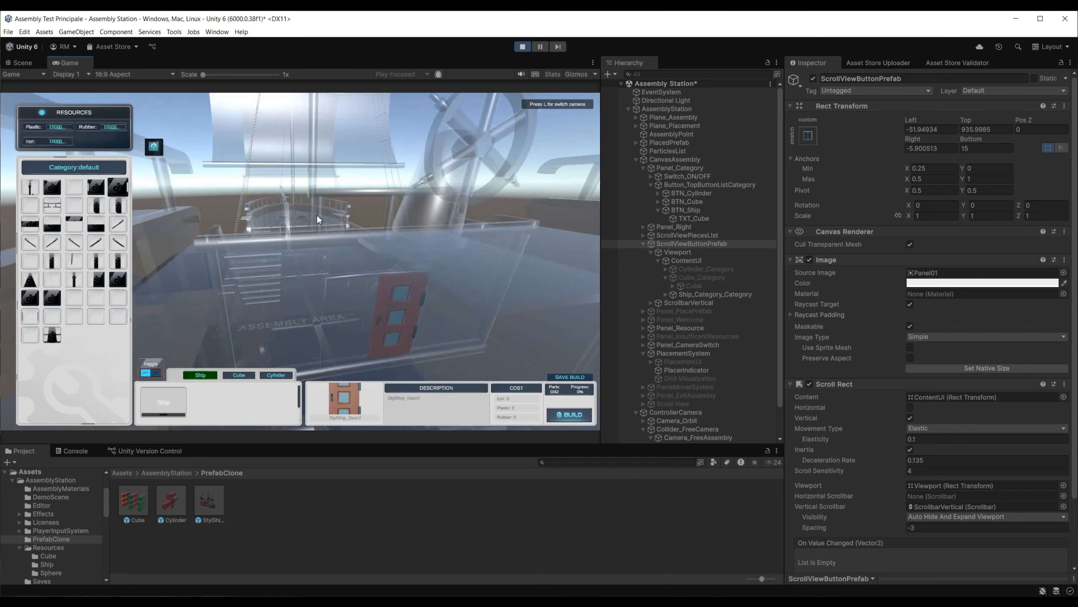